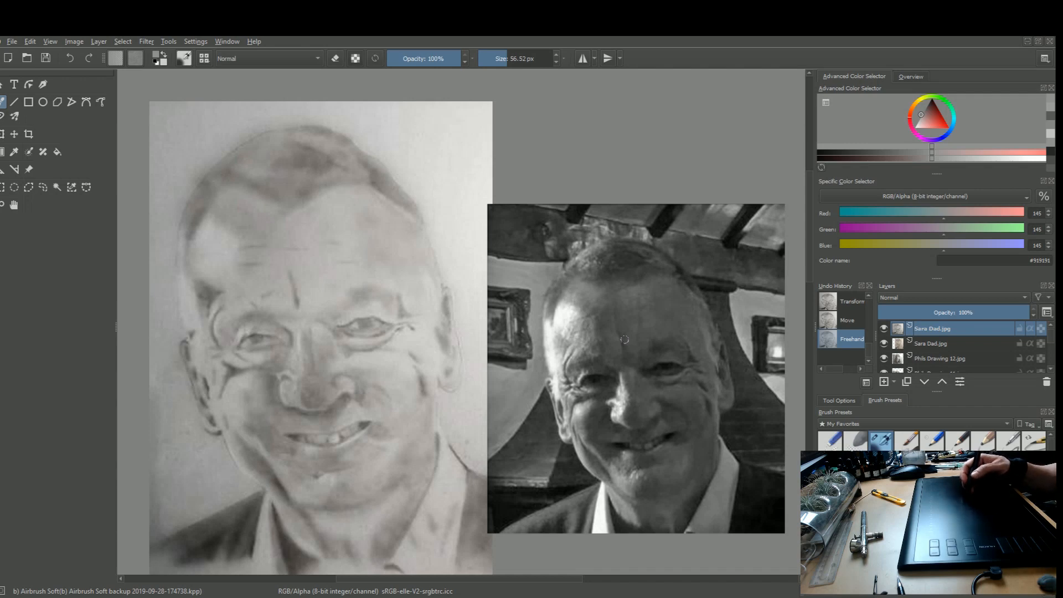
Airbrush the background edge just below the ear in the drawing, and sample dark grey #3b3b3b from the reference photo's cheek.
{"action": "left_click_drag", "start_coordinate": [458, 354], "coordinate": [466, 388]}
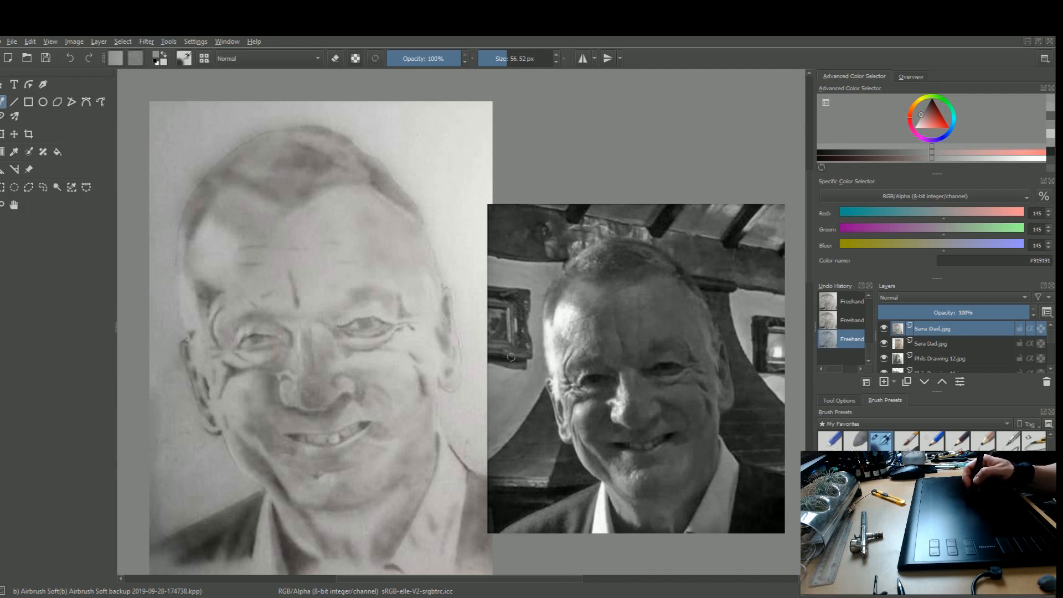
{"action": "left_click", "coordinate": [680, 404], "text": "ctrl"}
{"action": "left_click", "coordinate": [681, 403], "text": "ctrl"}
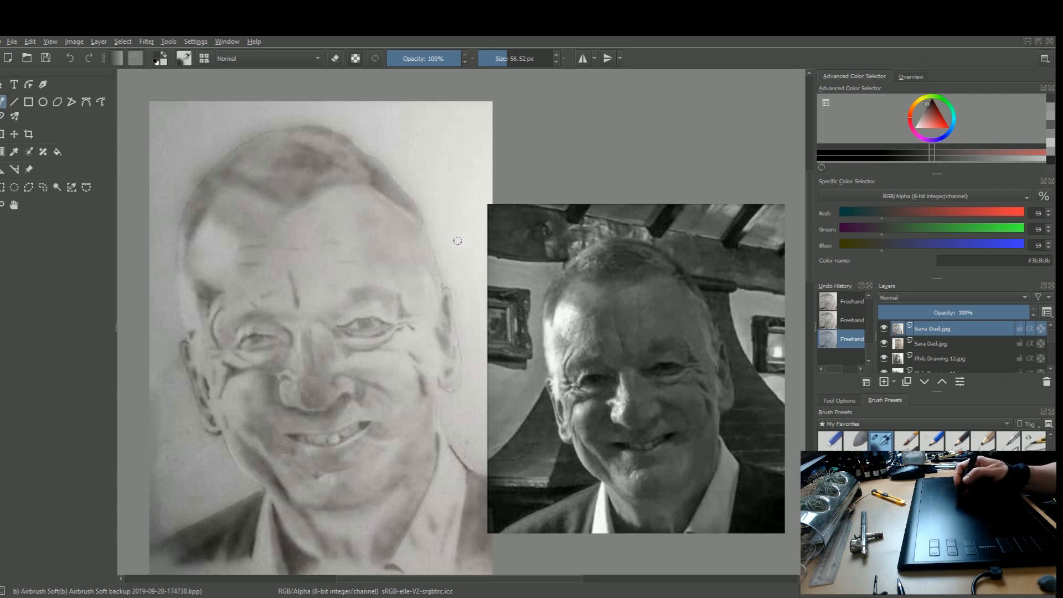
{"action": "key", "text": "minus"}
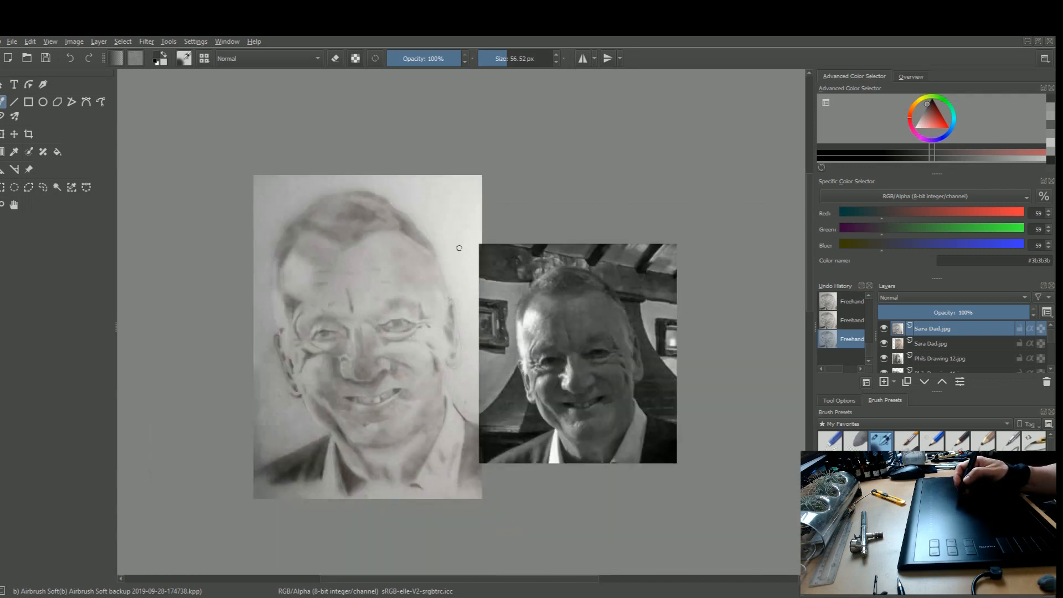
{"action": "key", "text": "plus"}
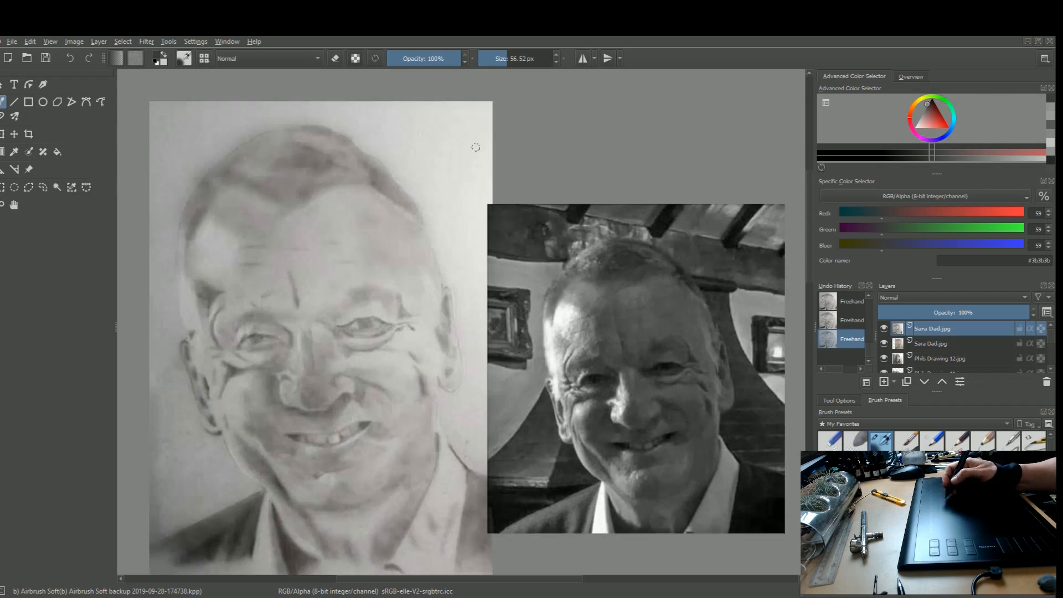
Lower the soft airbrush's opacity to 50%.
{"action": "key", "text": "i"}
{"action": "key", "text": "i"}
{"action": "key", "text": "i"}
{"action": "key", "text": "i"}
{"action": "key", "text": "i"}
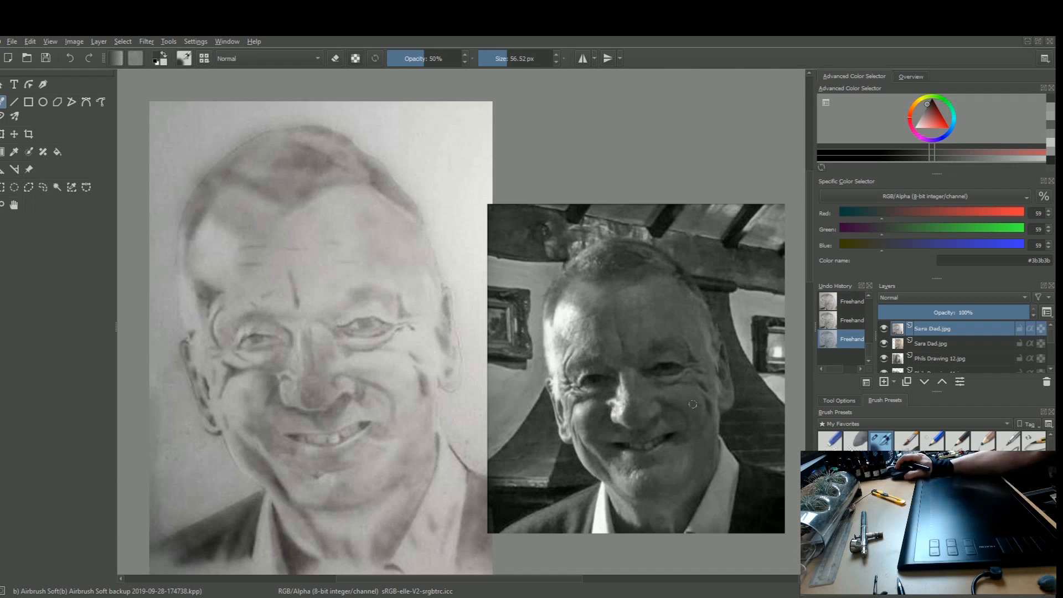
Compare the smile with the reference photo and shade the drawing's upturned mouth corner, sampling grey #6e6d6b from the mouth.
{"action": "scroll", "coordinate": [692, 405], "scroll_direction": "up", "scroll_amount": 4}
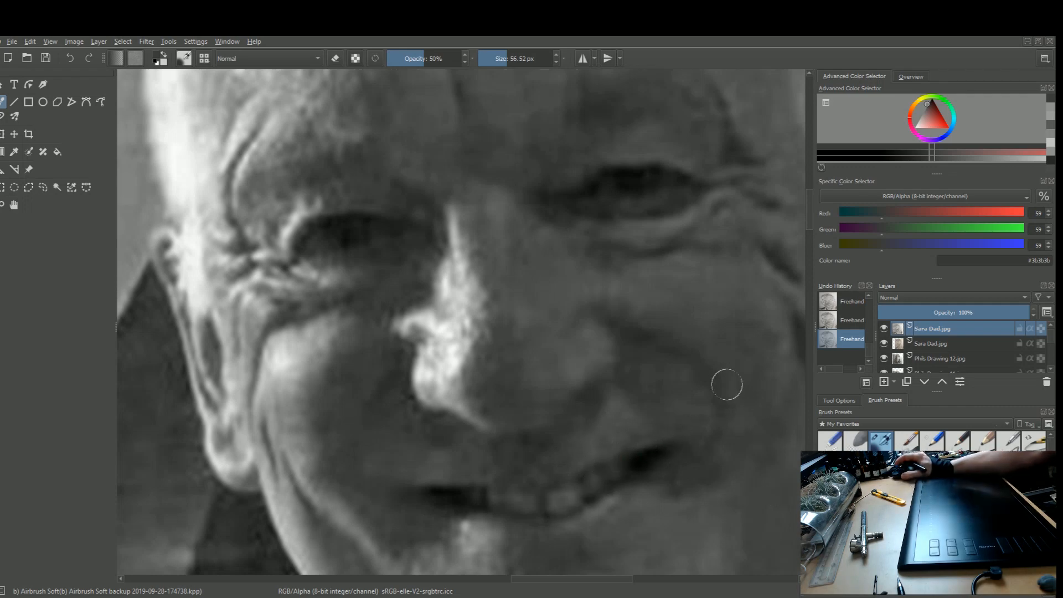
{"action": "scroll", "coordinate": [619, 388], "scroll_direction": "down", "scroll_amount": 4}
{"action": "scroll", "coordinate": [309, 402], "scroll_direction": "up", "scroll_amount": 2}
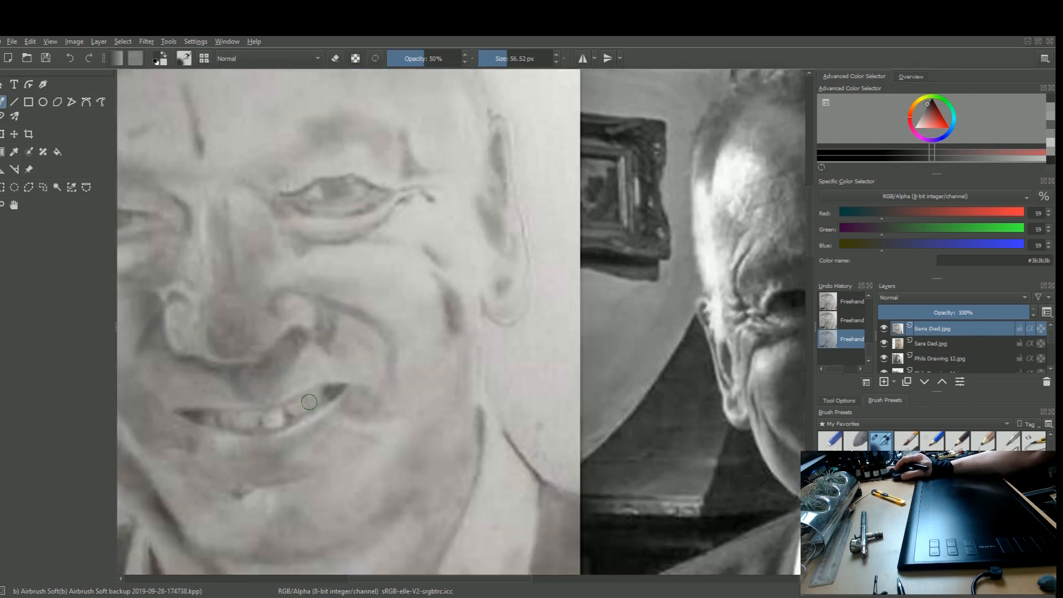
{"action": "scroll", "coordinate": [309, 402], "scroll_direction": "up", "scroll_amount": 1}
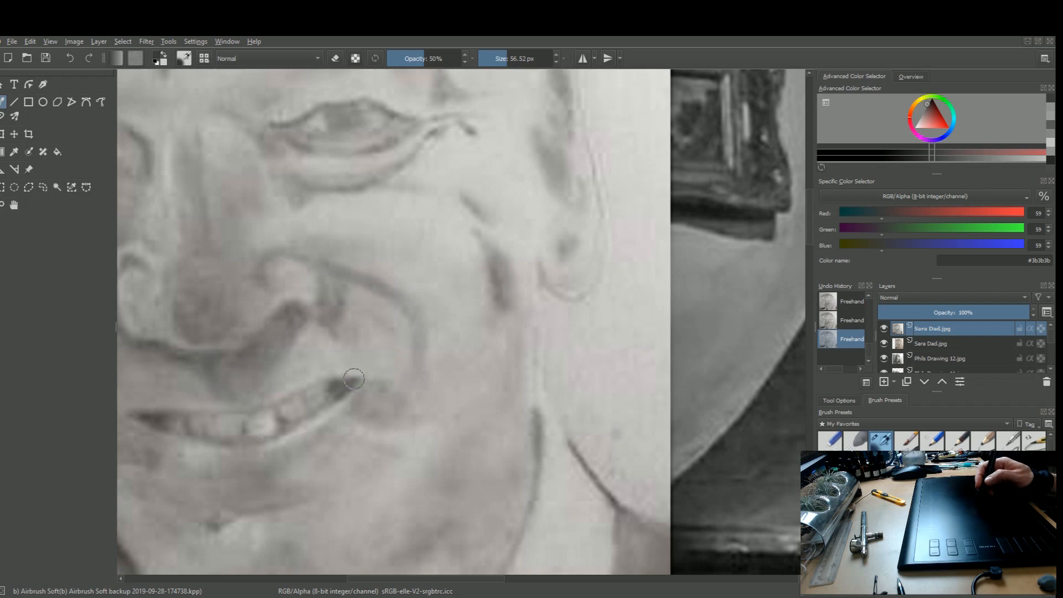
{"action": "scroll", "coordinate": [357, 348], "scroll_direction": "down", "scroll_amount": 4}
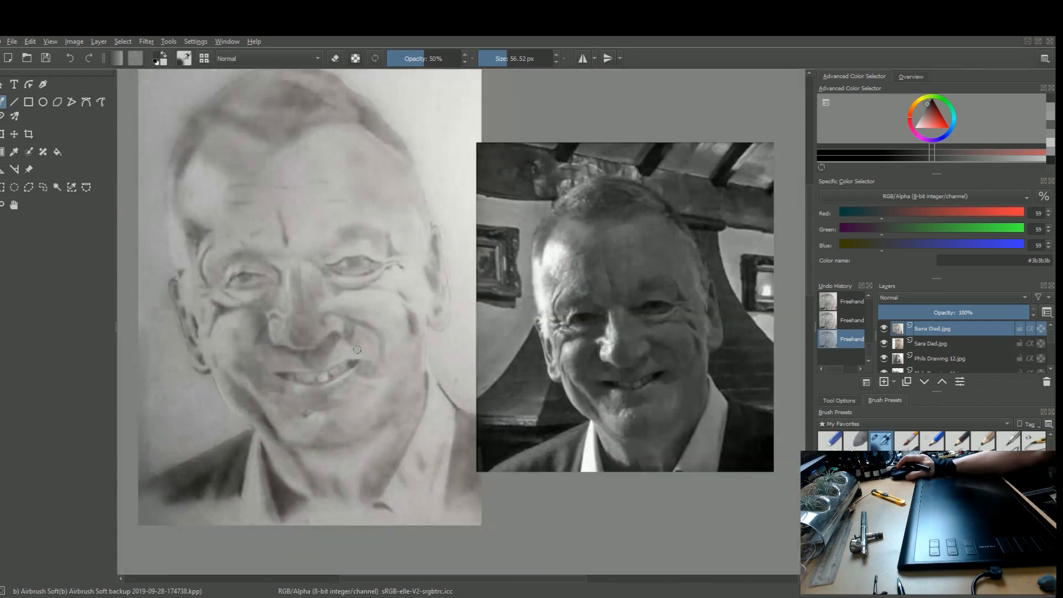
{"action": "key", "text": "ctrl"}
{"action": "left_click", "coordinate": [355, 358]}
{"action": "left_click_drag", "start_coordinate": [353, 360], "coordinate": [347, 366]}
{"action": "left_click", "coordinate": [355, 363], "text": "ctrl"}
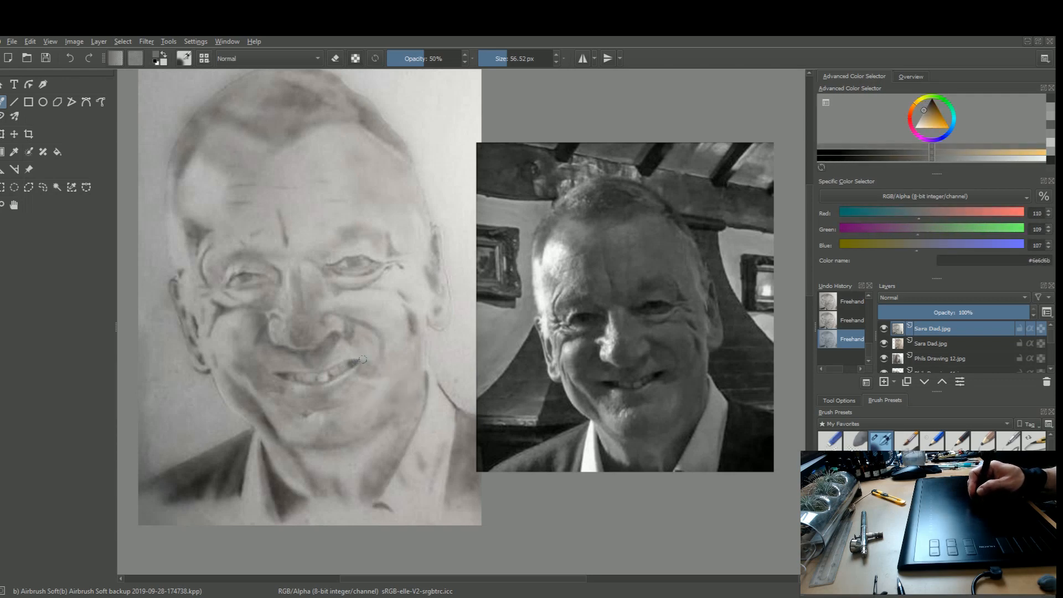
{"action": "left_click_drag", "start_coordinate": [359, 362], "coordinate": [354, 360]}
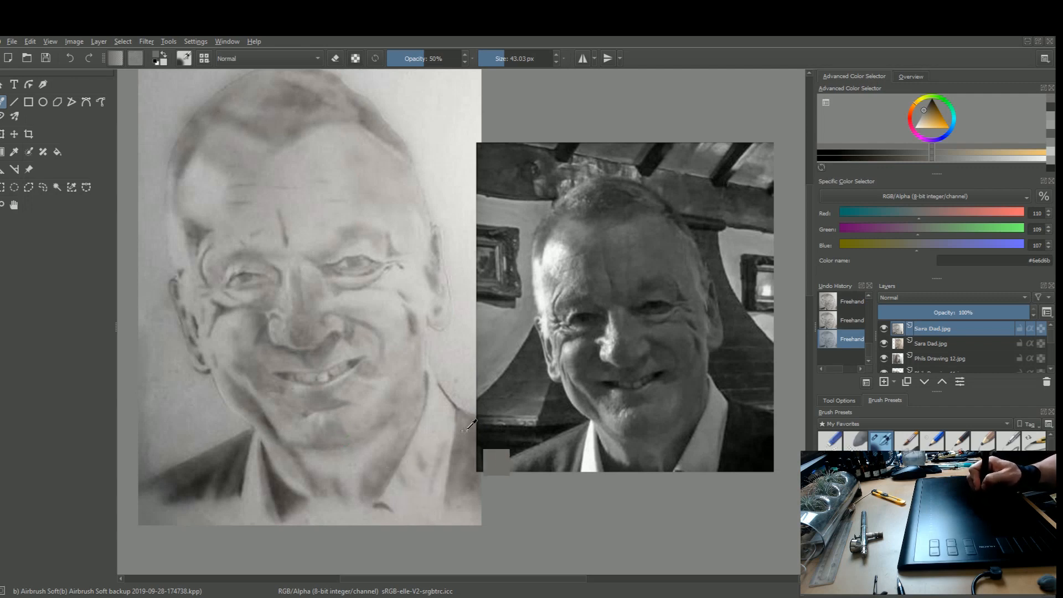
Shade the chin, the cheek beside the smile and the forehead with greys sampled from the drawing, using a larger soft airbrush.
{"action": "left_click", "coordinate": [408, 433], "text": "ctrl"}
{"action": "left_click_drag", "start_coordinate": [350, 434], "coordinate": [361, 431]}
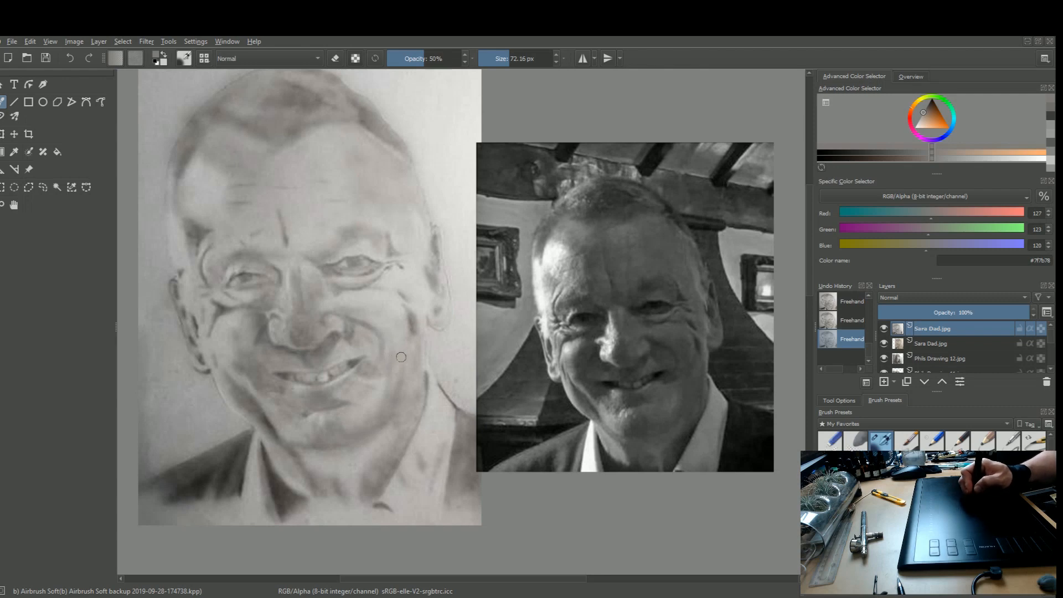
{"action": "left_click", "coordinate": [375, 365], "text": "ctrl"}
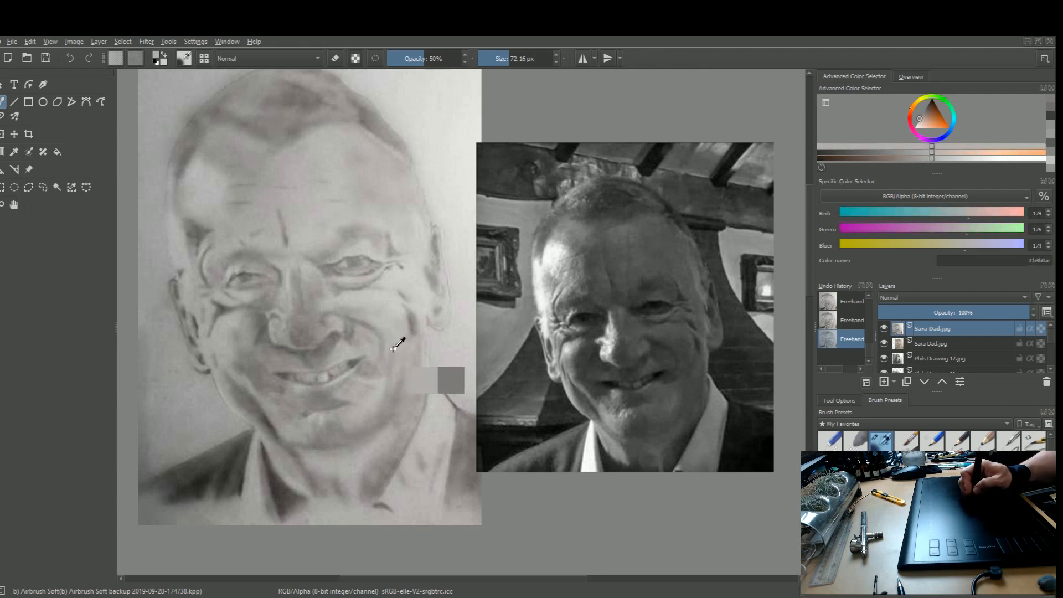
{"action": "left_click", "coordinate": [377, 377], "text": "ctrl"}
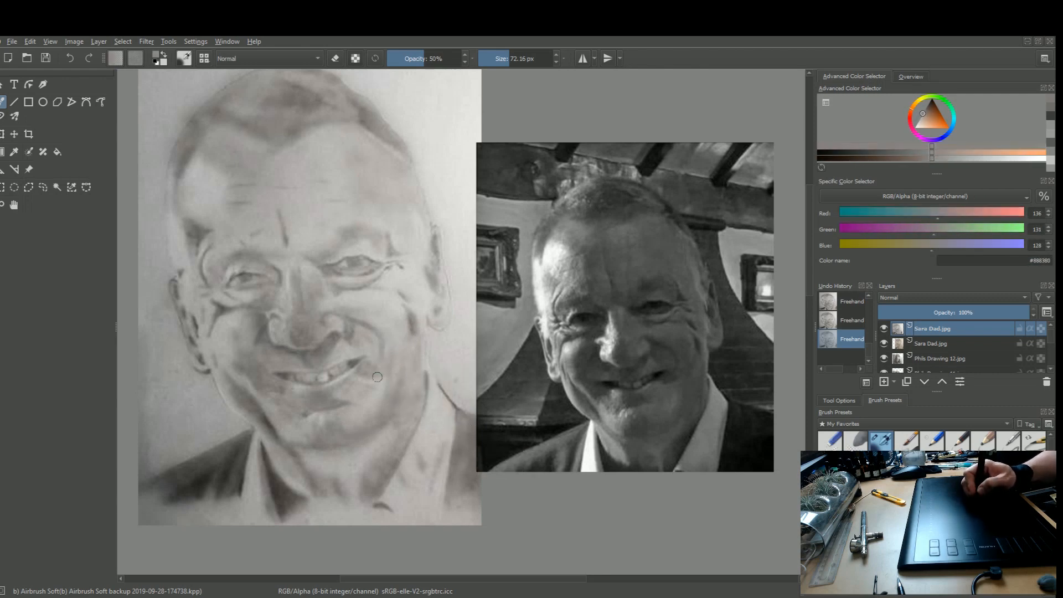
{"action": "mouse_move", "coordinate": [378, 376]}
{"action": "left_mouse_down", "text": "shift"}
{"action": "mouse_move", "coordinate": [400, 364]}
{"action": "mouse_move", "coordinate": [376, 323]}
{"action": "mouse_move", "coordinate": [395, 338]}
{"action": "mouse_move", "coordinate": [384, 370]}
{"action": "left_mouse_up", "text": "shift"}
{"action": "left_click_drag", "start_coordinate": [386, 324], "coordinate": [383, 373]}
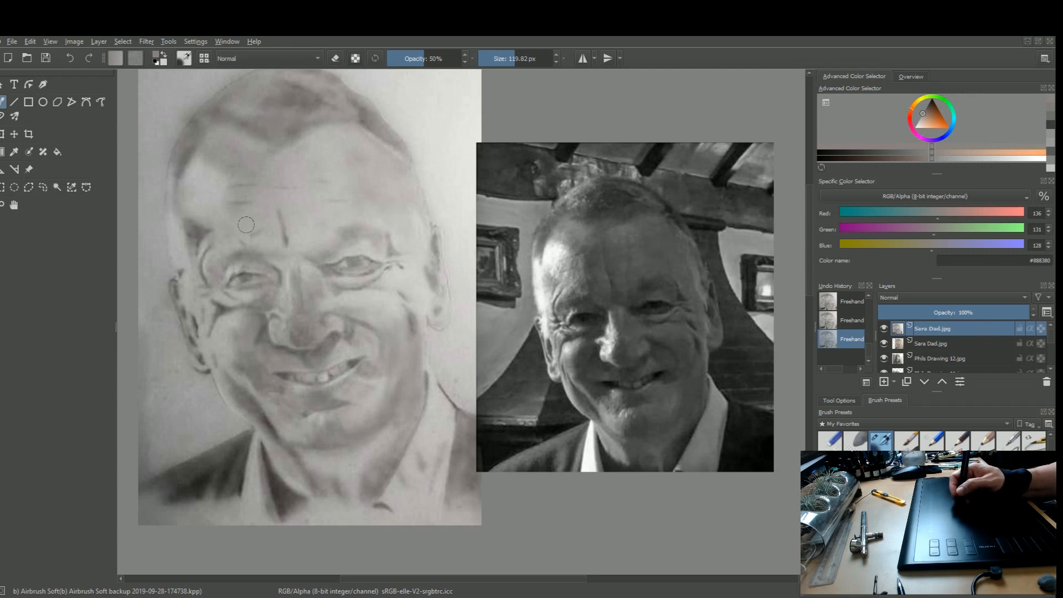
{"action": "mouse_move", "coordinate": [287, 194]}
{"action": "left_mouse_down"}
{"action": "mouse_move", "coordinate": [304, 178]}
{"action": "mouse_move", "coordinate": [352, 184]}
{"action": "mouse_move", "coordinate": [337, 188]}
{"action": "left_mouse_up"}
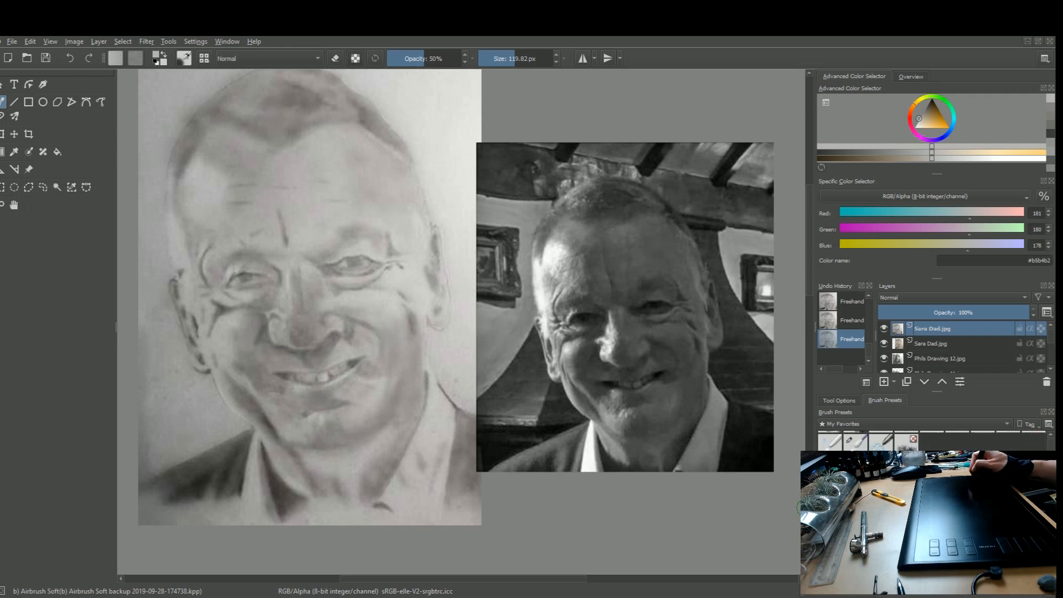
Soften the lines of the eye nearest the outlined ear with the Blender Blur brush, and sample grey #a39e9b from the cheek edge.
{"action": "left_click", "coordinate": [855, 441]}
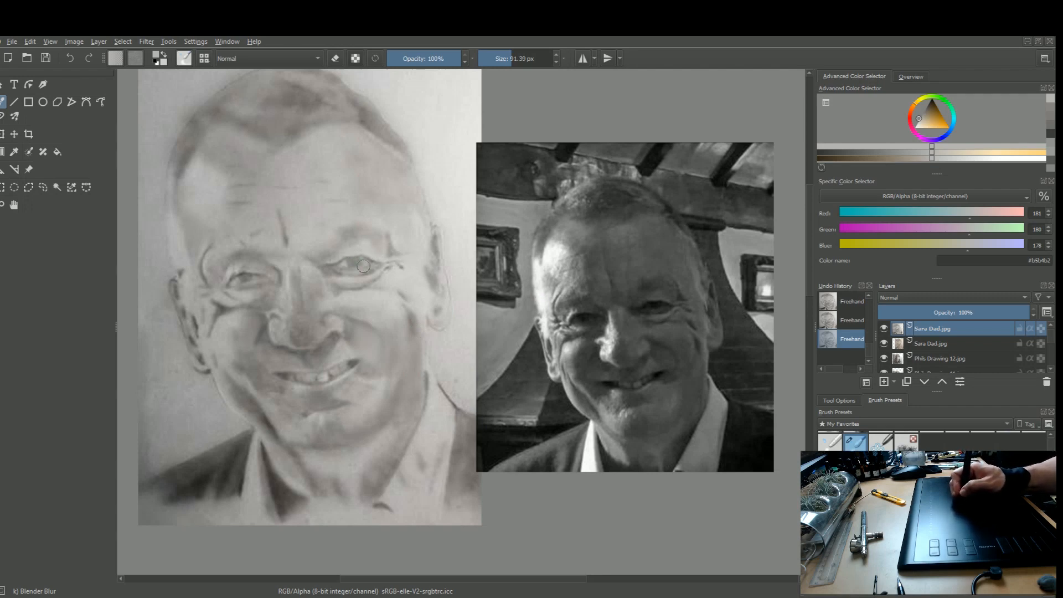
{"action": "key", "text": "ctrl"}
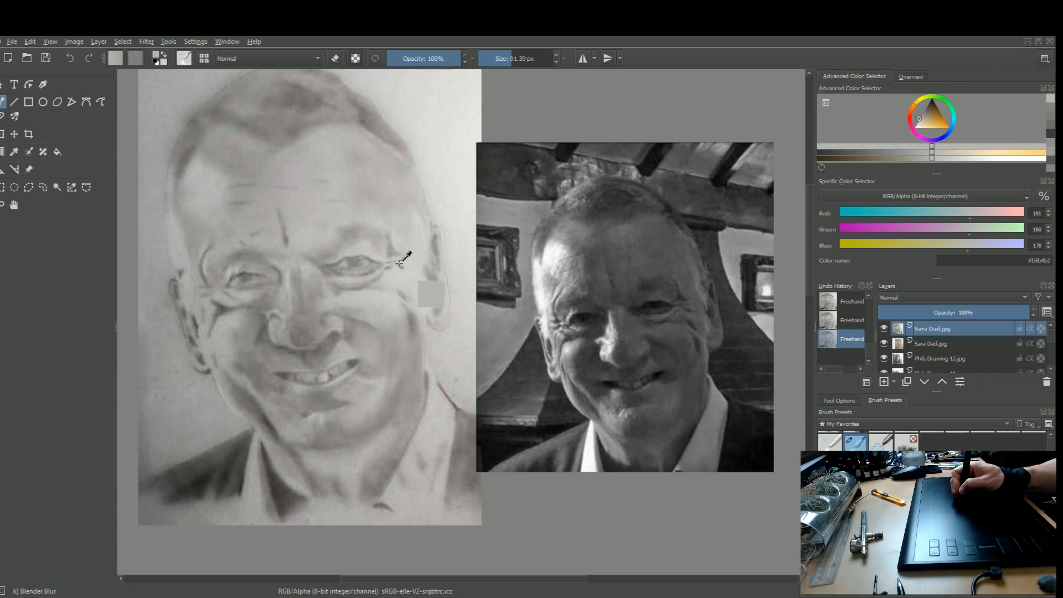
{"action": "left_click", "coordinate": [359, 262], "text": "ctrl"}
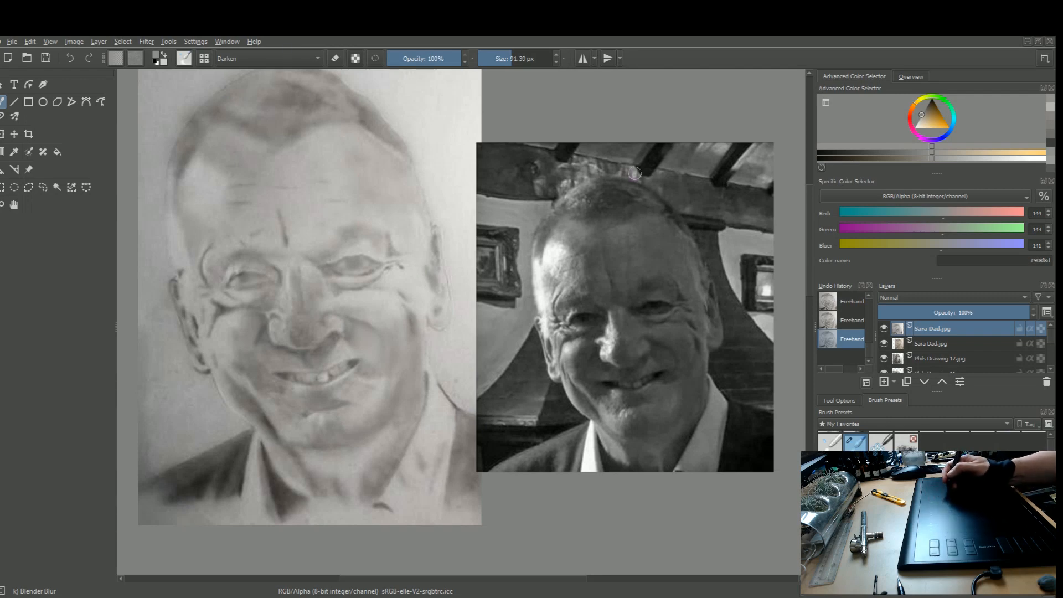
{"action": "left_click", "coordinate": [414, 345], "text": "ctrl"}
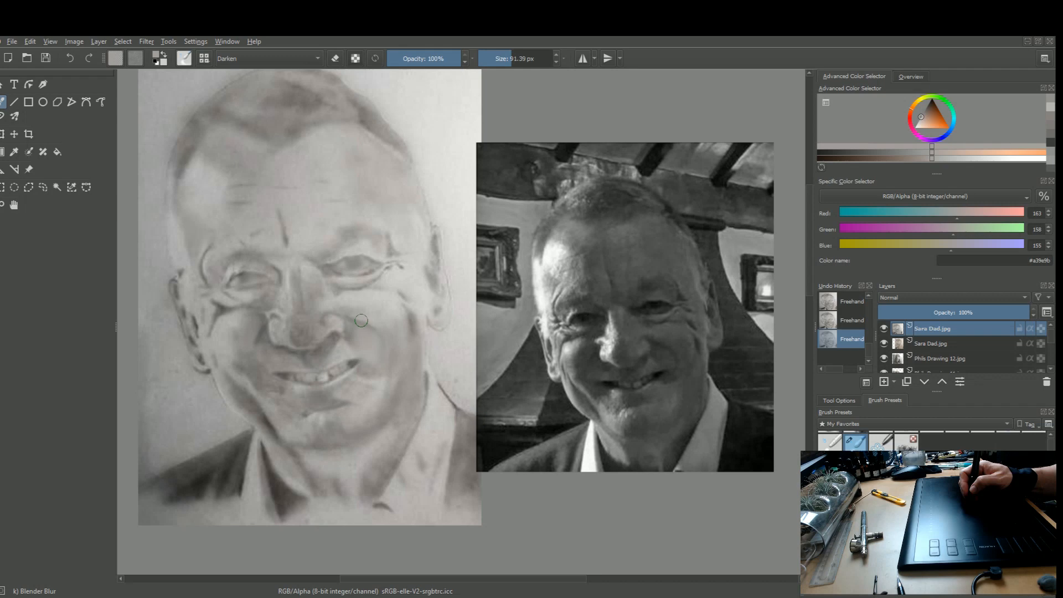
Try to blur the cheek below the eye with the Blender Blur brush enlarged to about 234 px, and undo the blur strokes.
{"action": "left_click_drag", "start_coordinate": [365, 305], "coordinate": [441, 306], "text": "shift"}
{"action": "mouse_move", "coordinate": [390, 284]}
{"action": "left_mouse_down"}
{"action": "mouse_move", "coordinate": [399, 349]}
{"action": "mouse_move", "coordinate": [388, 285]}
{"action": "mouse_move", "coordinate": [391, 307]}
{"action": "left_mouse_up"}
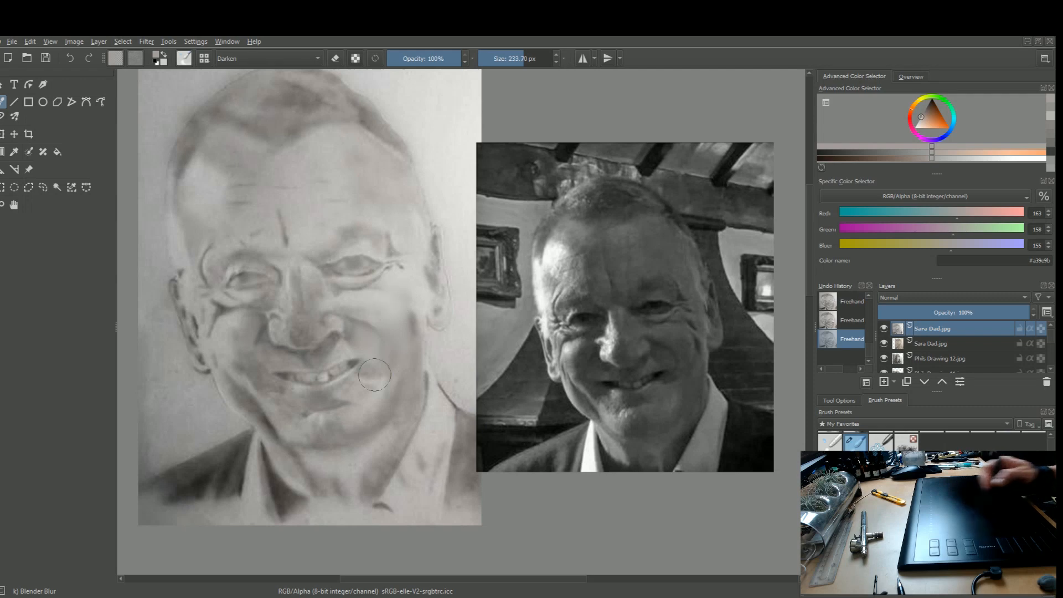
{"action": "key", "text": "ctrl+z"}
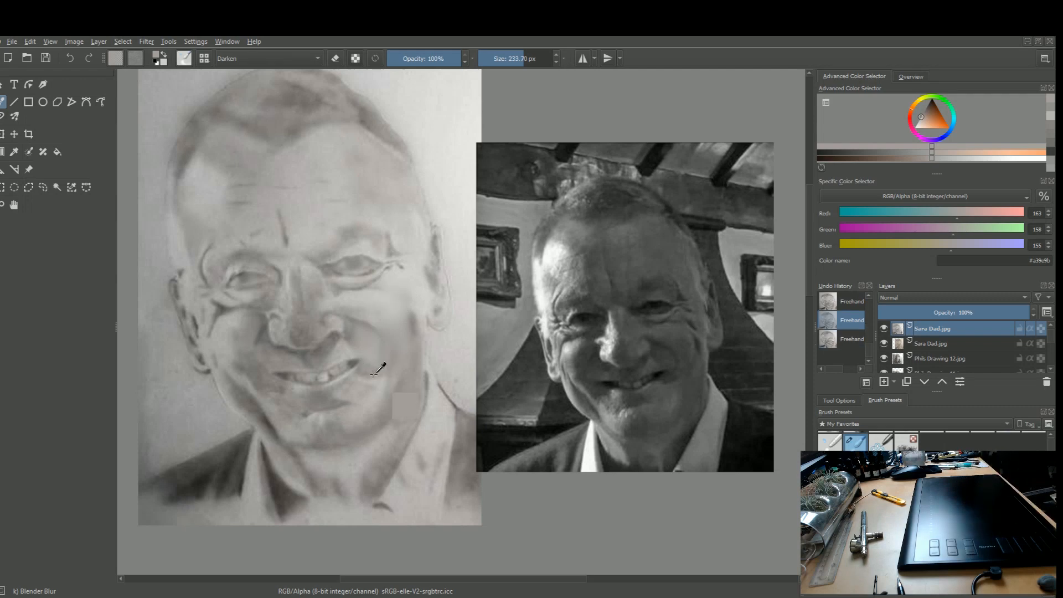
{"action": "key", "text": "ctrl+z"}
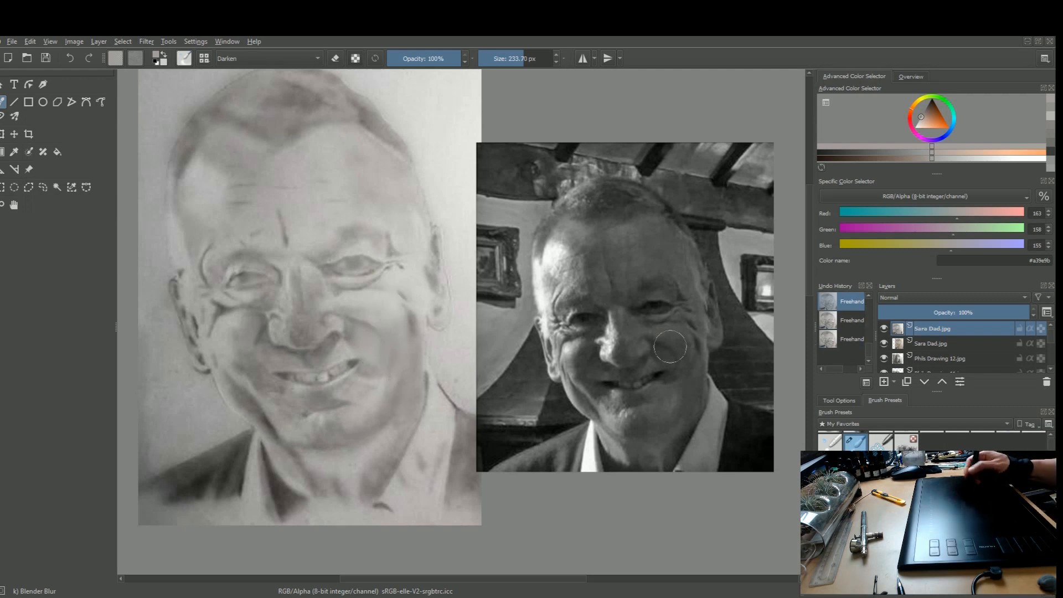
Switch to the Airbrush Soft preset, enlarge it to about 210 px, and smooth the cheek, eye area and forehead with sampled grey #a7a3a0.
{"action": "left_click", "coordinate": [1051, 435]}
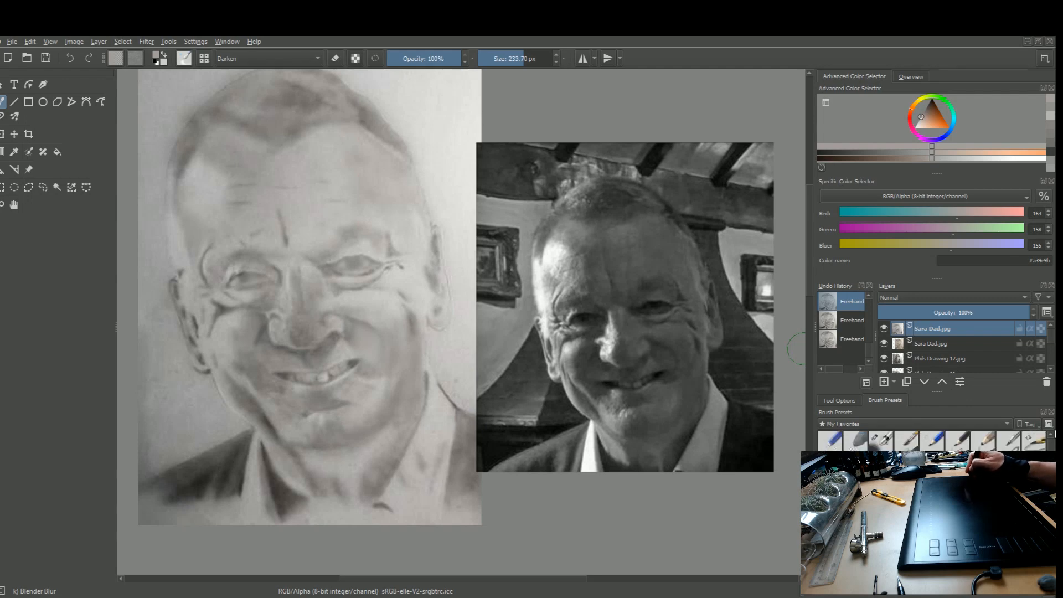
{"action": "left_click", "coordinate": [882, 440]}
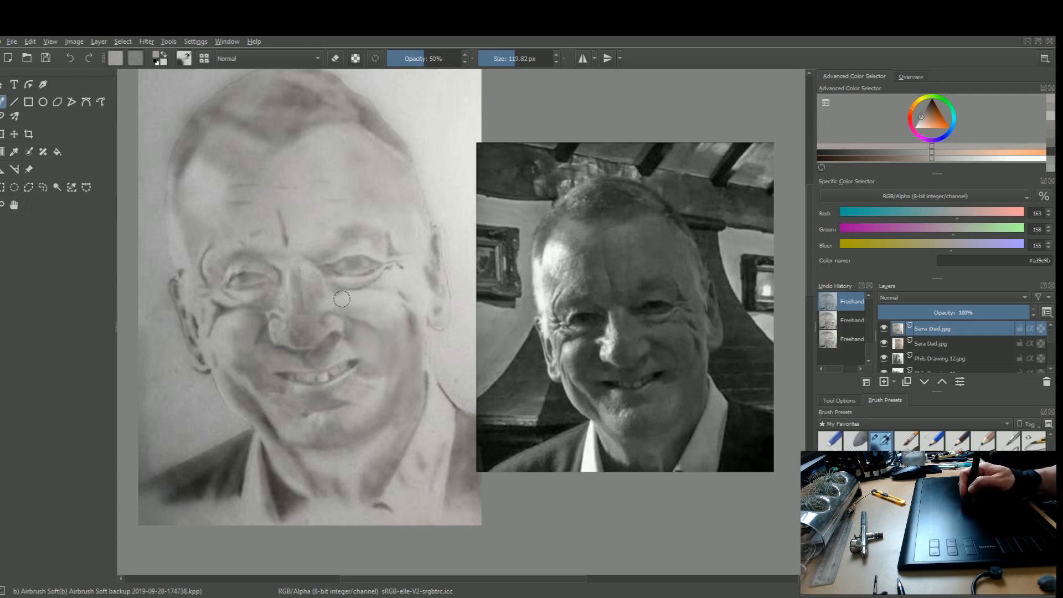
{"action": "left_click_drag", "start_coordinate": [329, 292], "coordinate": [377, 299]}
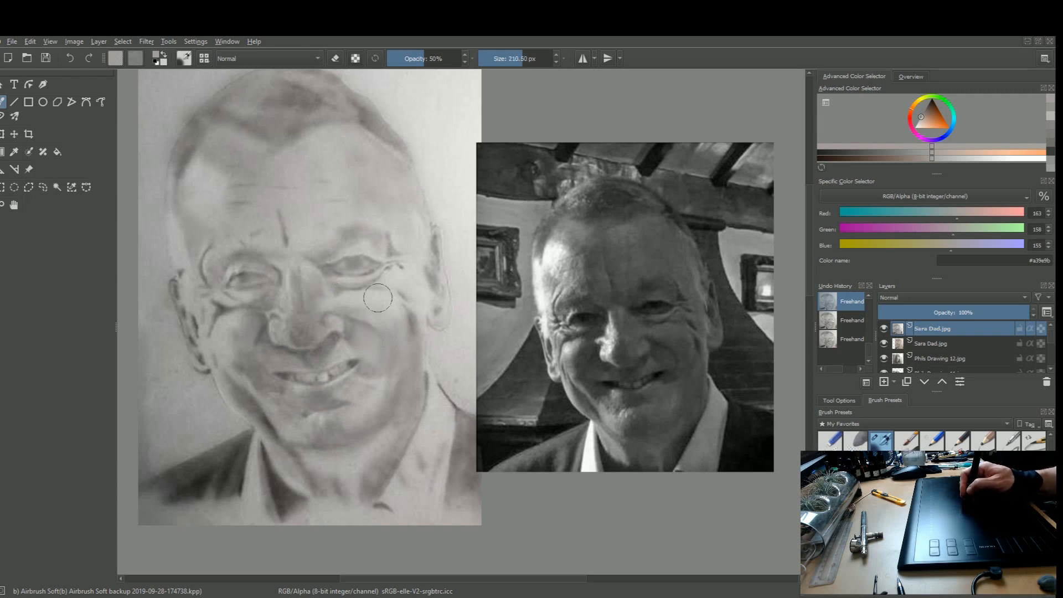
{"action": "left_click", "coordinate": [404, 347], "text": "ctrl"}
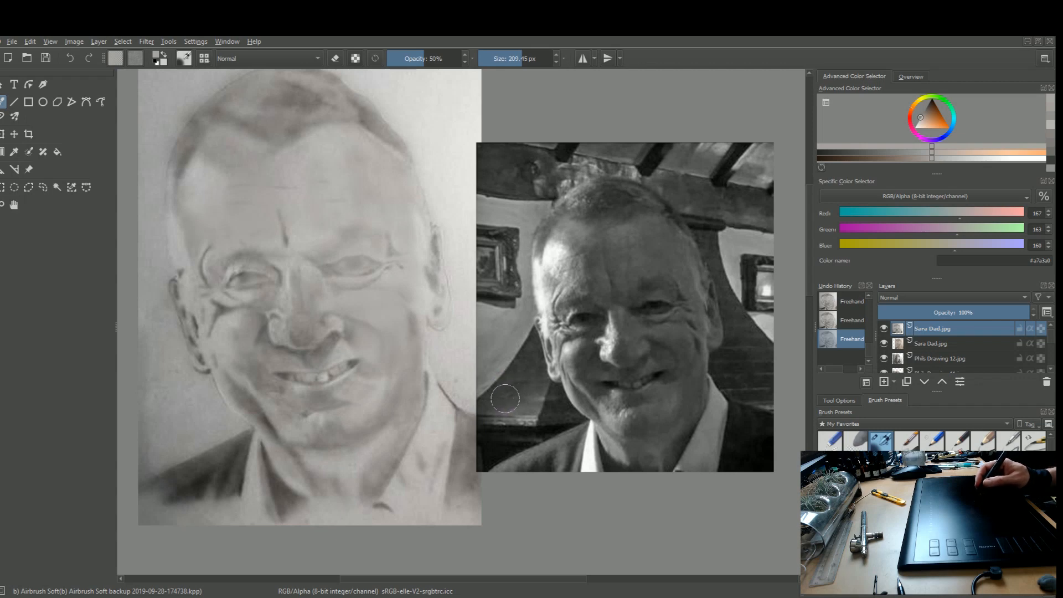
{"action": "key", "text": "ctrl"}
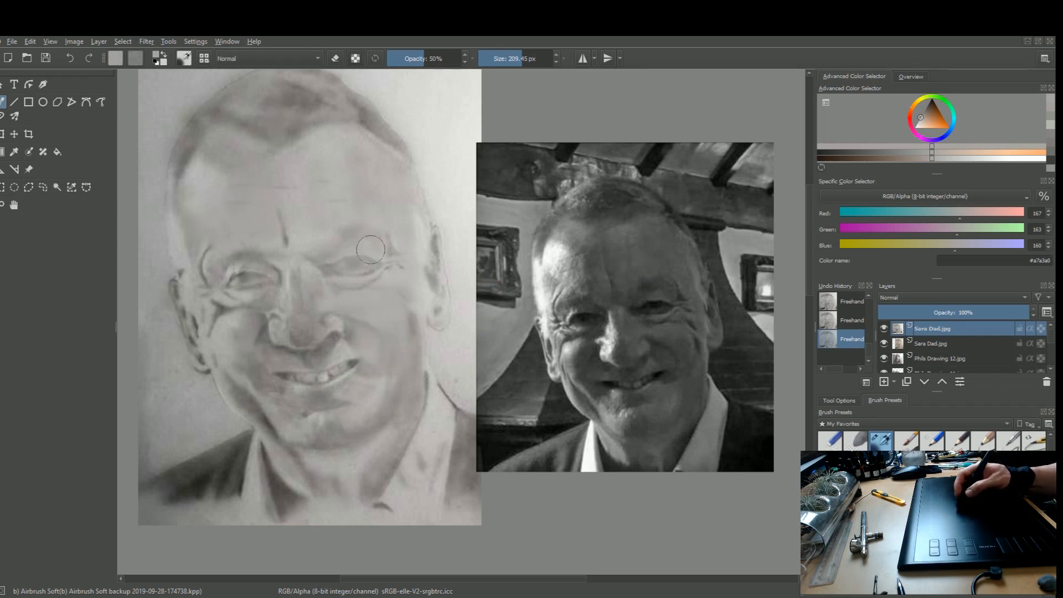
Reduce the airbrush to 48.41 px and repaint the softened eye with sampled dark grey #535250, blending around it with lighter sampled greys.
{"action": "left_click", "coordinate": [280, 474], "text": "ctrl"}
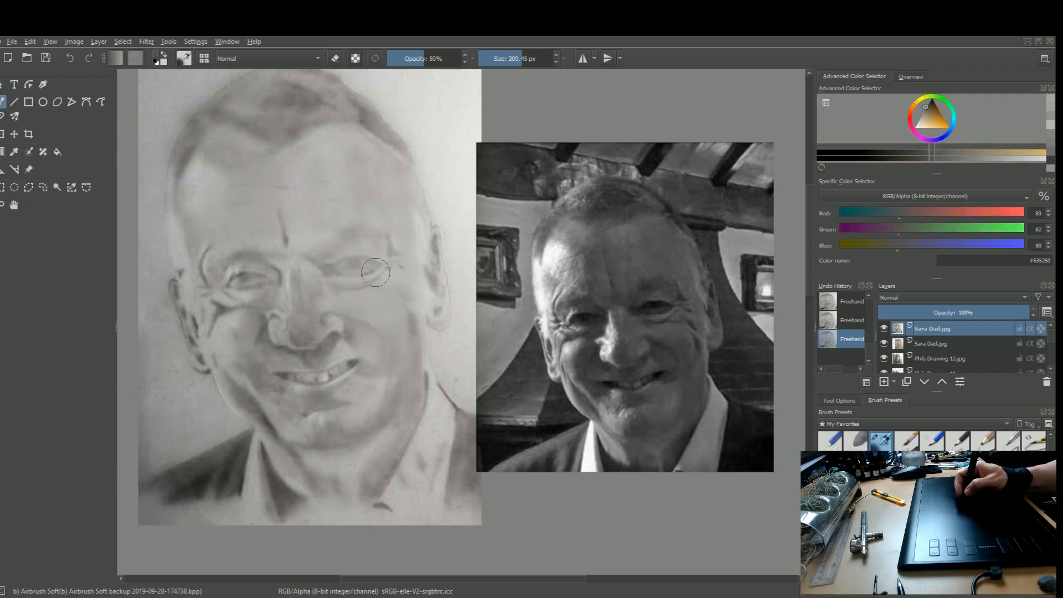
{"action": "left_click_drag", "start_coordinate": [387, 269], "coordinate": [303, 268], "text": "shift"}
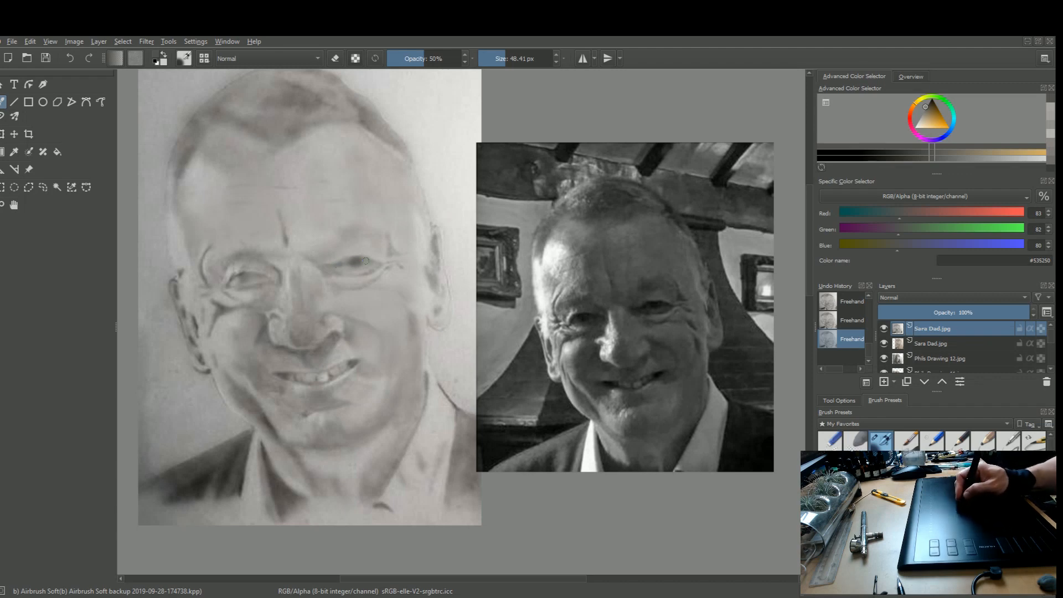
{"action": "left_click", "coordinate": [363, 257], "text": "ctrl"}
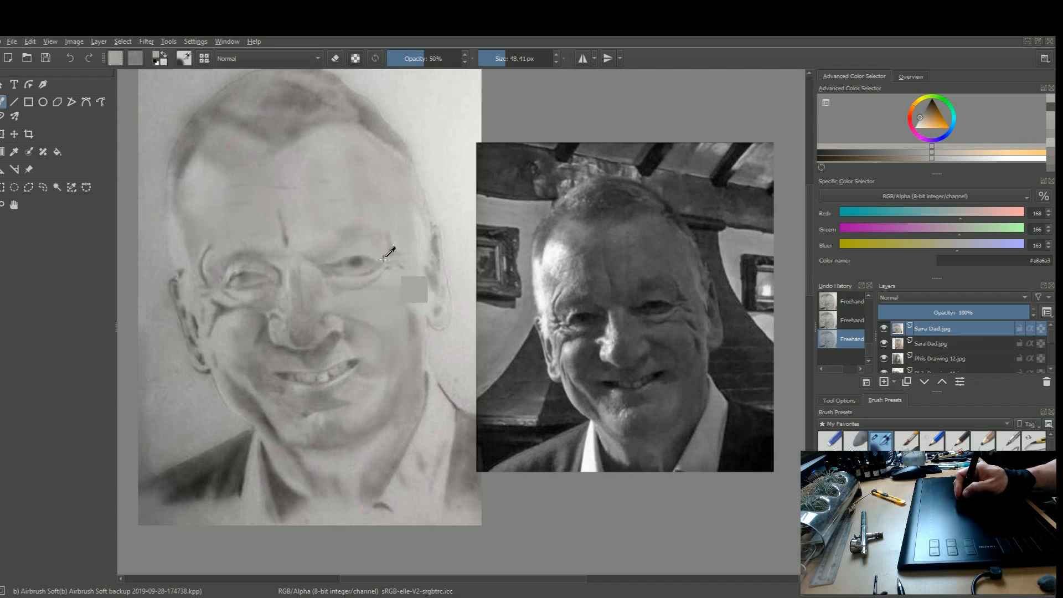
{"action": "left_click", "coordinate": [403, 269], "text": "ctrl"}
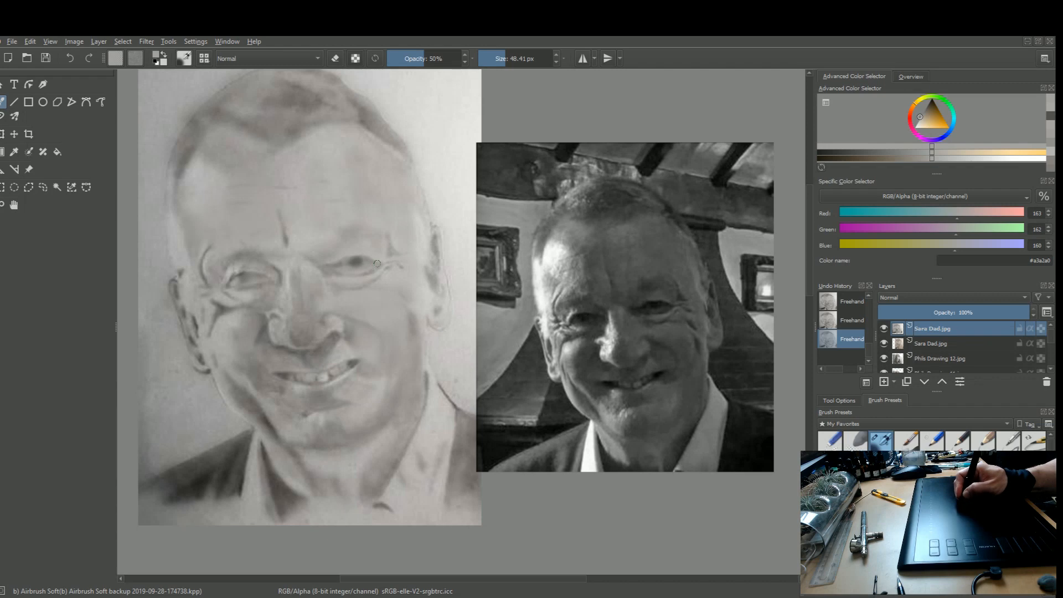
{"action": "left_click", "coordinate": [433, 281], "text": "ctrl"}
{"action": "left_click", "coordinate": [436, 241], "text": "ctrl"}
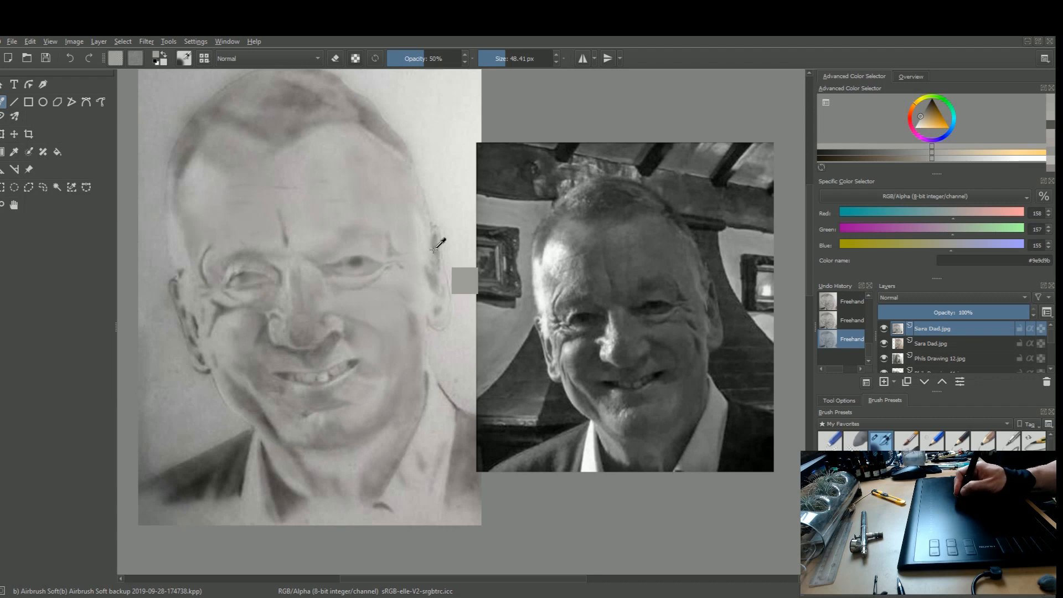
{"action": "left_click", "coordinate": [435, 241], "text": "ctrl"}
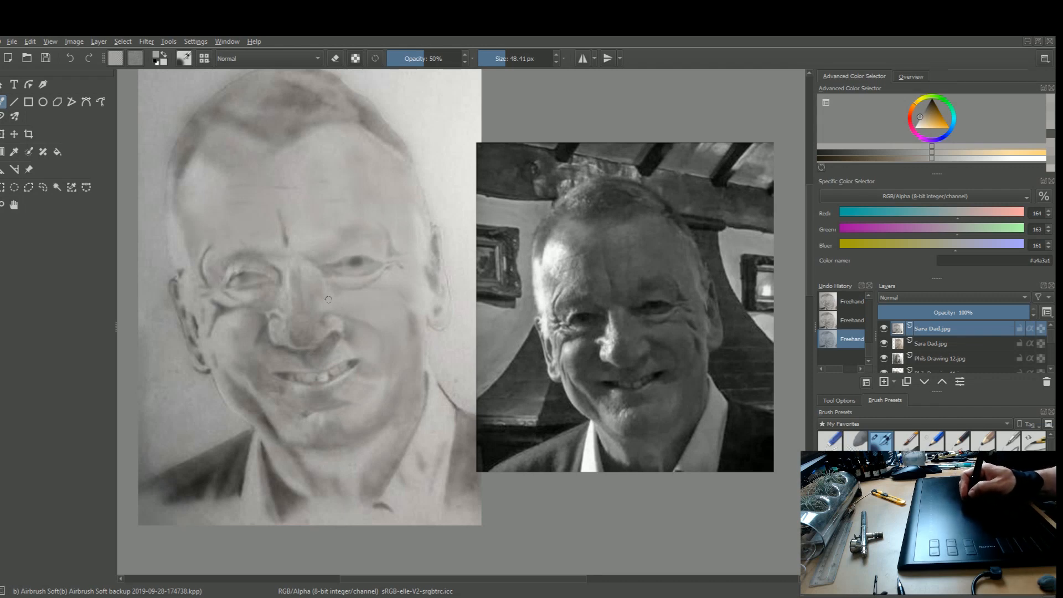
Refine the nose and the edge of its nostril with the 48.41 px airbrush, using sampled greys #77726f, #3e3b39, #aaa5a2 and #5e5d5b.
{"action": "left_click", "coordinate": [333, 338], "text": "ctrl"}
{"action": "left_click", "coordinate": [333, 338], "text": "ctrl"}
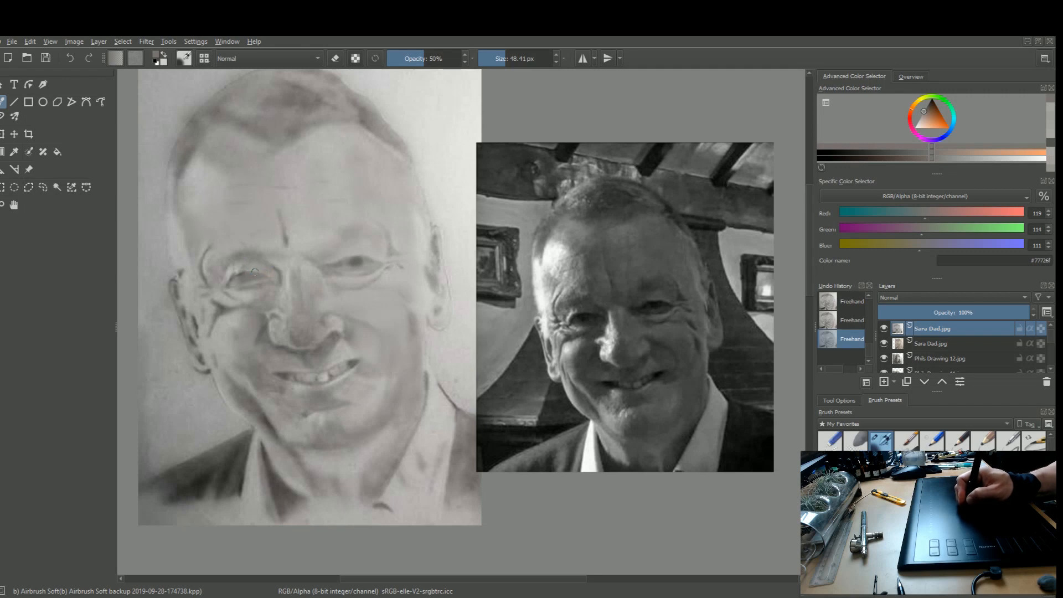
{"action": "left_click", "coordinate": [255, 278], "text": "ctrl"}
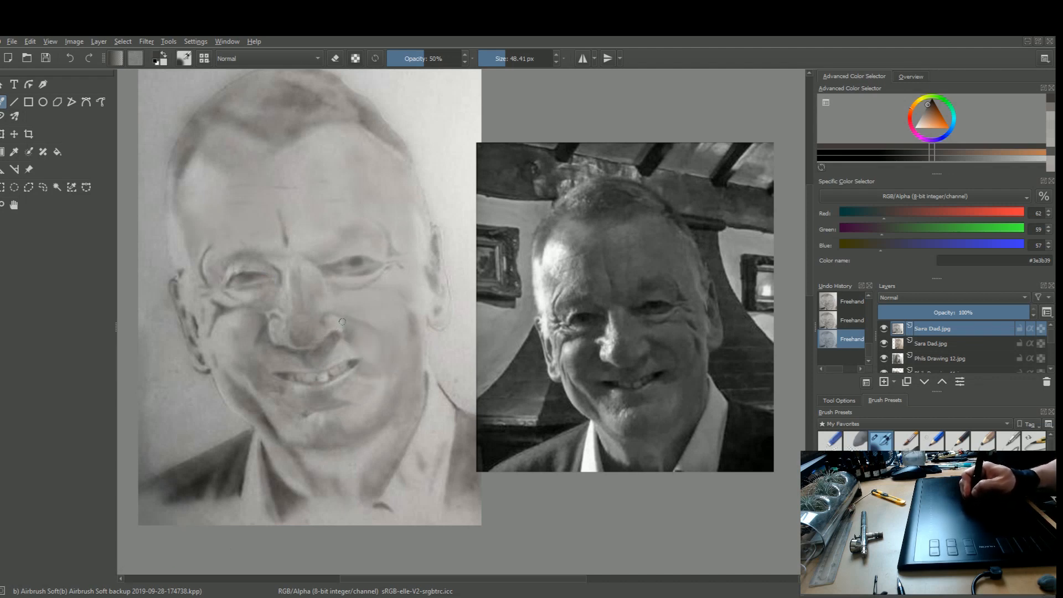
{"action": "left_click", "coordinate": [338, 326], "text": "ctrl"}
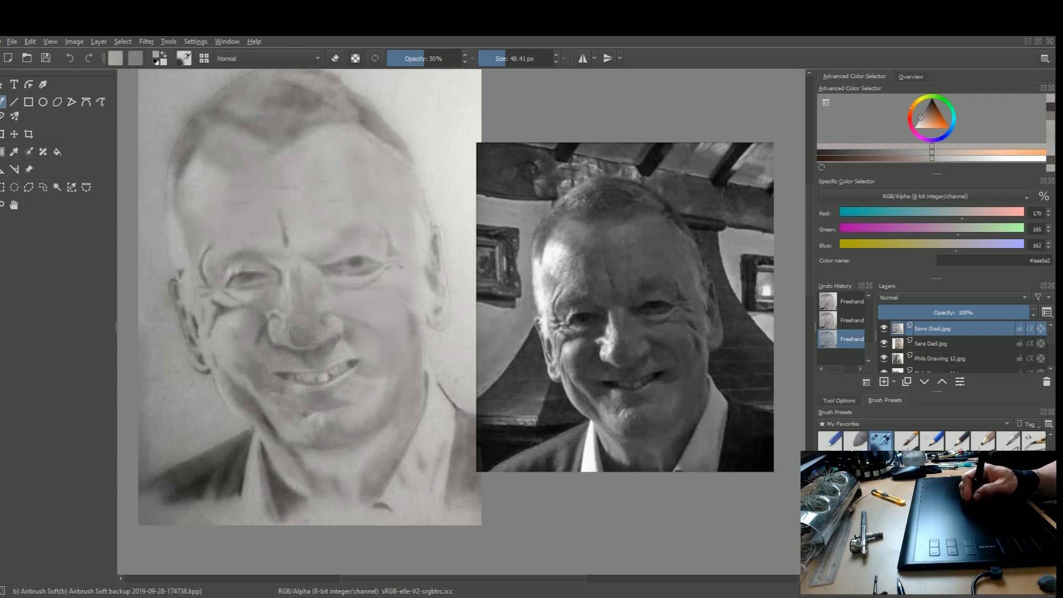
{"action": "left_click", "coordinate": [252, 487], "text": "ctrl"}
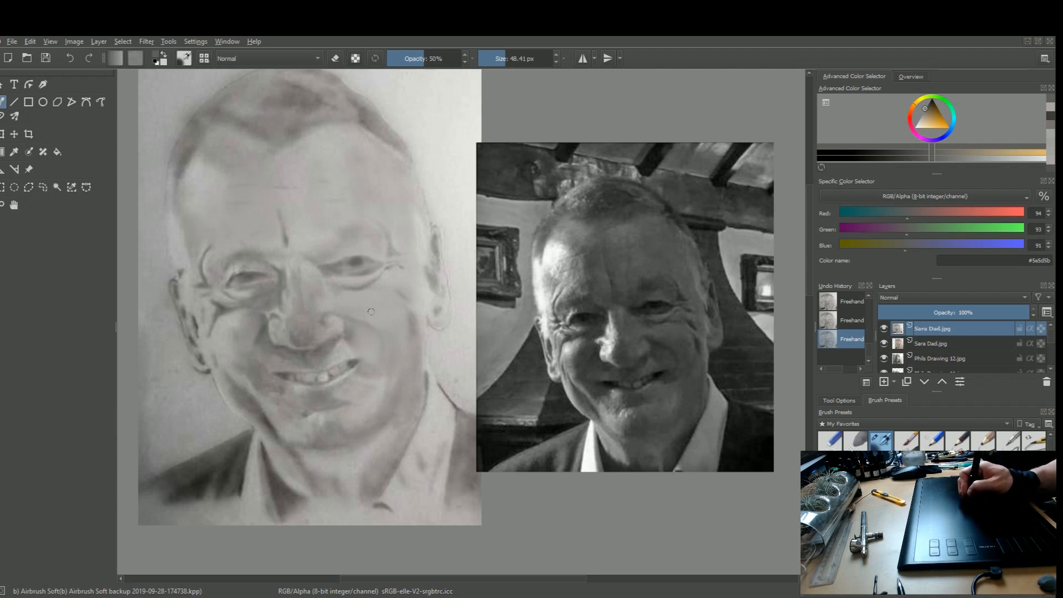
Blend the wrinkles and cheek below the eye farthest from the outlined ear with sampled greys, enlarging the airbrush to 66.29 px.
{"action": "left_click", "coordinate": [390, 317], "text": "ctrl"}
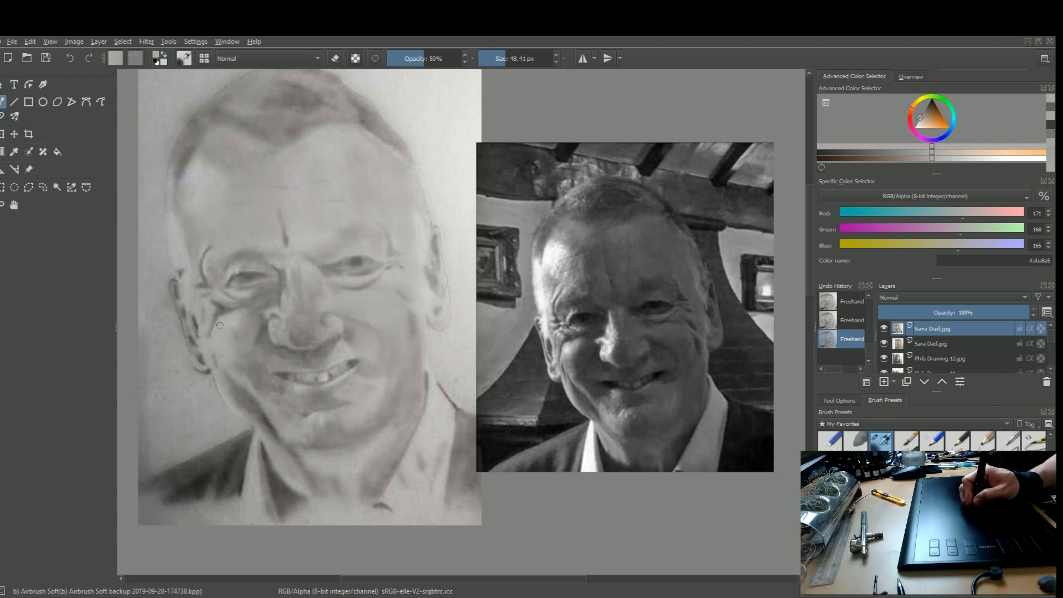
{"action": "left_click", "coordinate": [260, 319], "text": "ctrl"}
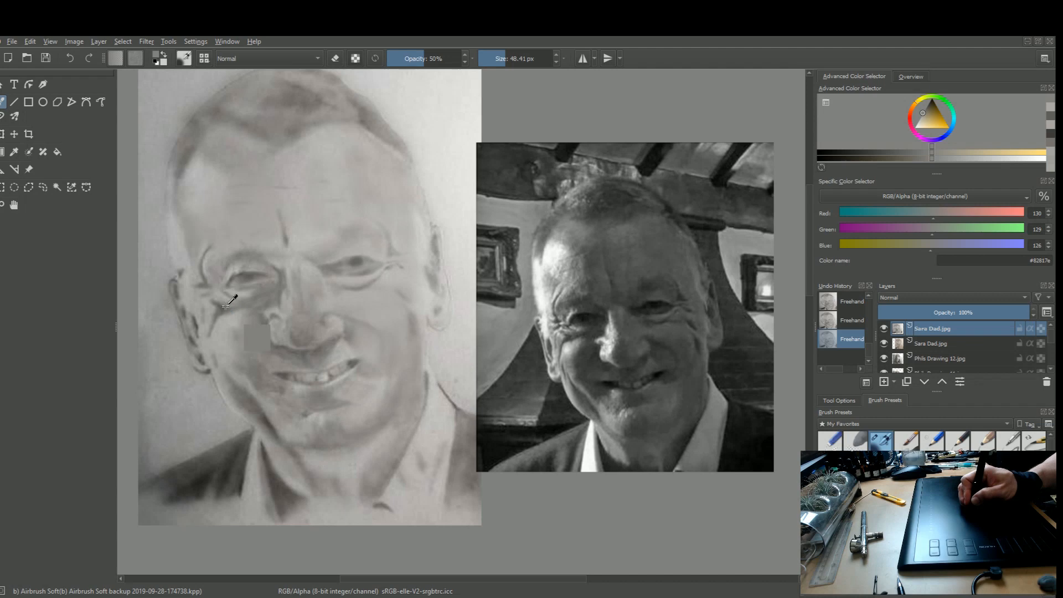
{"action": "left_click", "coordinate": [230, 309], "text": "ctrl"}
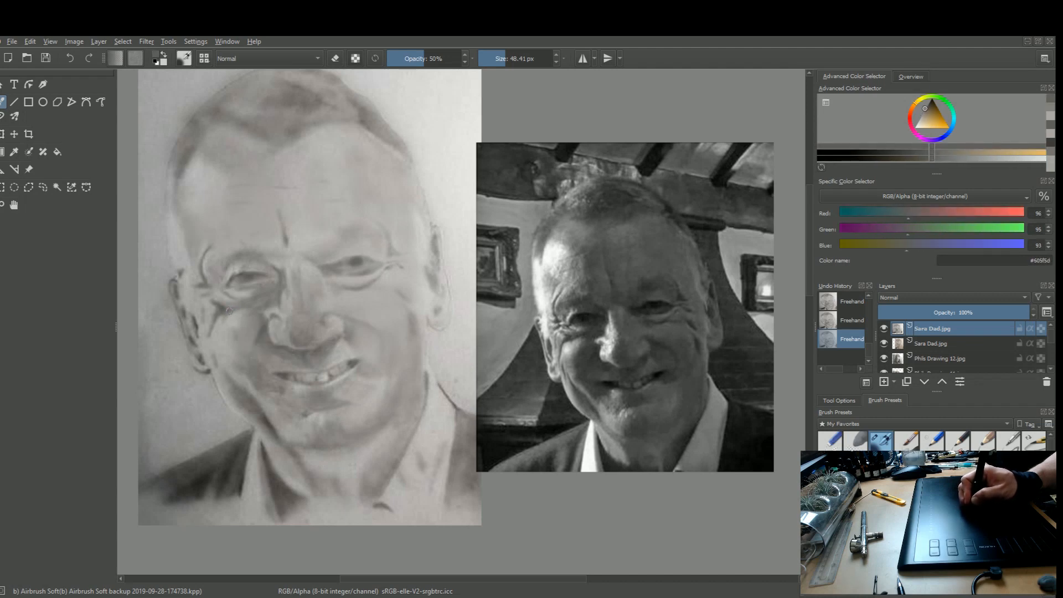
{"action": "left_click", "coordinate": [233, 317], "text": "ctrl"}
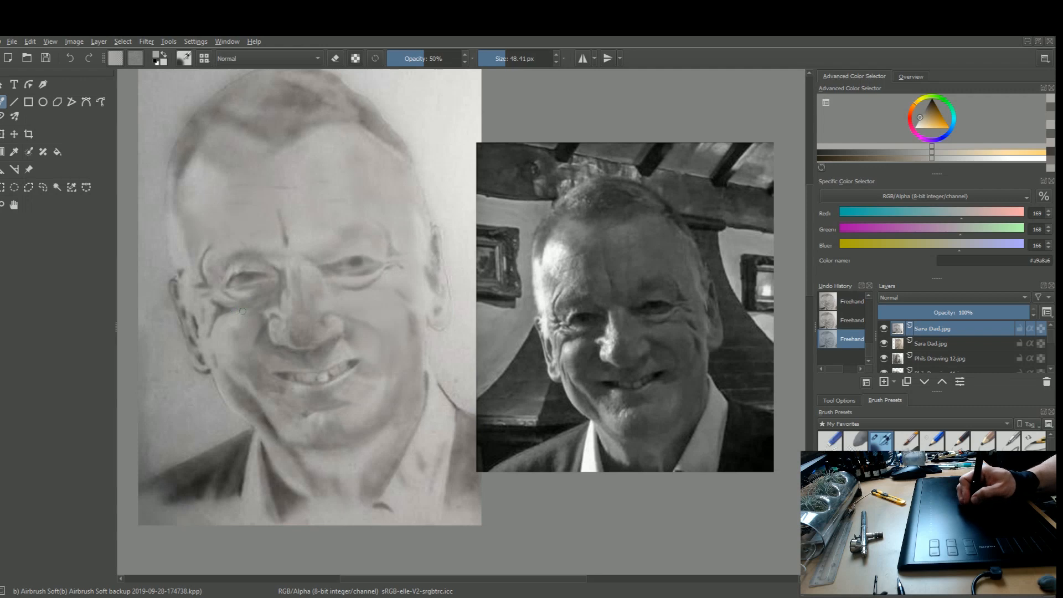
{"action": "left_click", "coordinate": [272, 300], "text": "ctrl"}
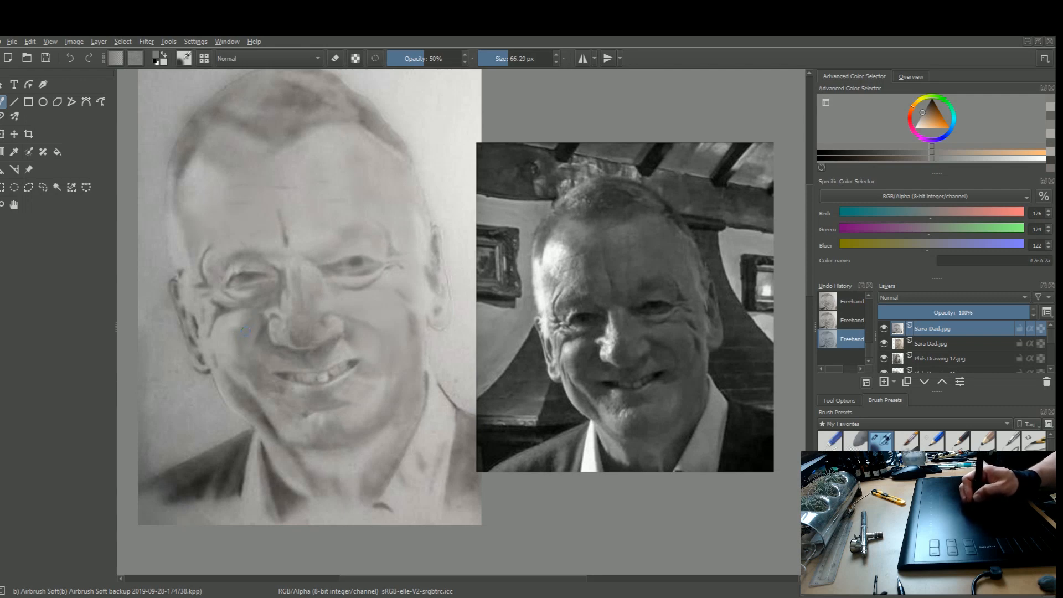
Deepen the shadows on the cheek and nose with sampled dark grey #51504e, and enlarge the airbrush to 163.16 px.
{"action": "left_click", "coordinate": [243, 443], "text": "ctrl"}
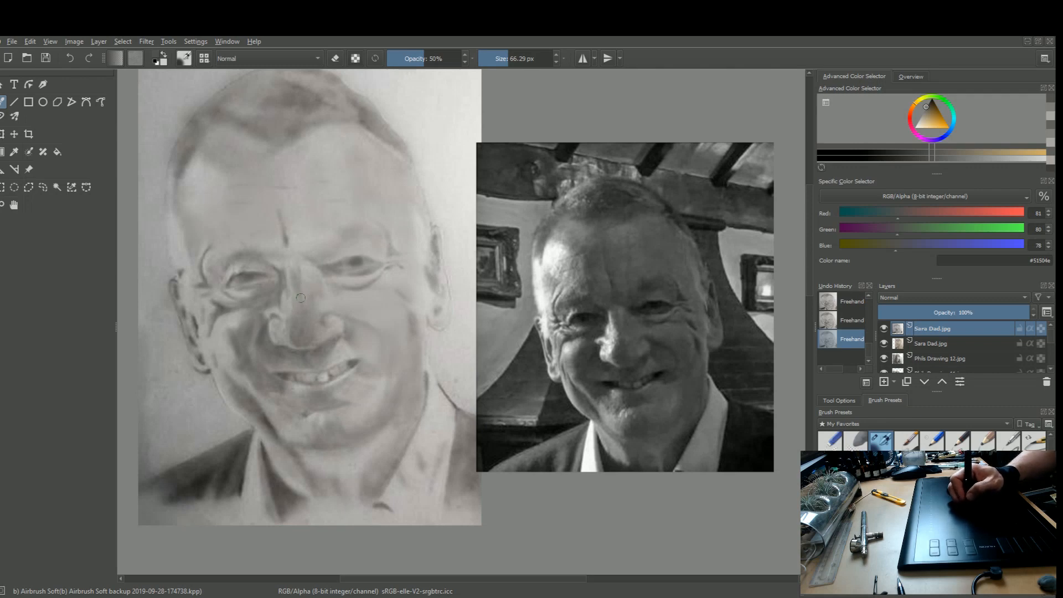
{"action": "key", "text": "bracketright"}
{"action": "key", "text": "bracketright"}
{"action": "key", "text": "bracketright"}
{"action": "key", "text": "bracketright"}
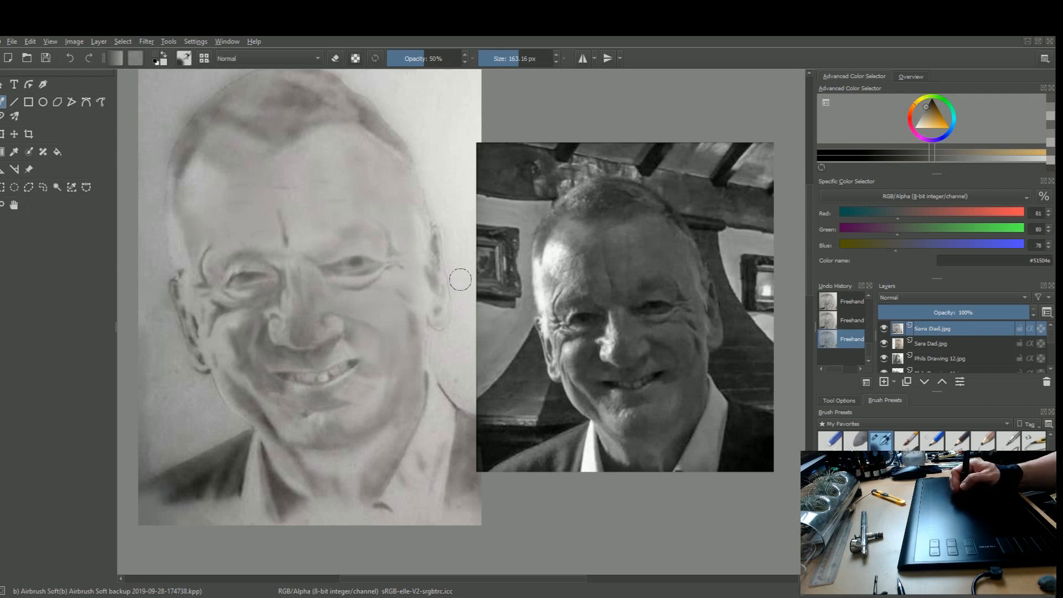
Soften the cheek beside the nose with the Blender Blur preset, sample grey #8f8e8c, and reduce the brush to 64.62 px.
{"action": "scroll", "coordinate": [933, 441], "scroll_direction": "down", "scroll_amount": 3}
{"action": "left_click", "coordinate": [858, 441]}
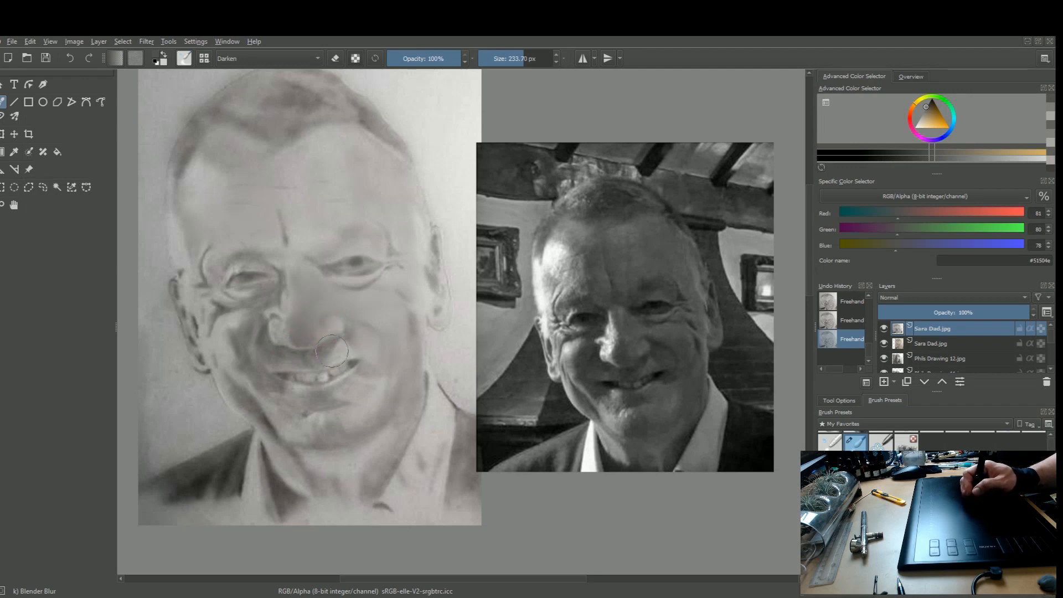
{"action": "mouse_move", "coordinate": [397, 339]}
{"action": "left_mouse_down"}
{"action": "mouse_move", "coordinate": [407, 295]}
{"action": "mouse_move", "coordinate": [366, 317]}
{"action": "mouse_move", "coordinate": [332, 288]}
{"action": "mouse_move", "coordinate": [339, 309]}
{"action": "mouse_move", "coordinate": [352, 301]}
{"action": "left_mouse_up"}
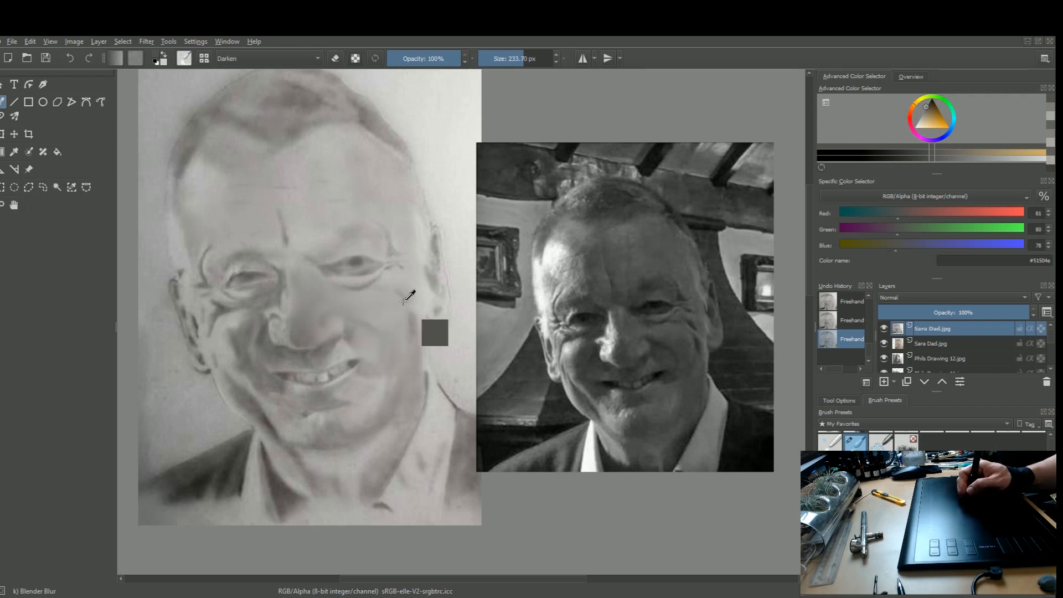
{"action": "left_click", "coordinate": [247, 126]}
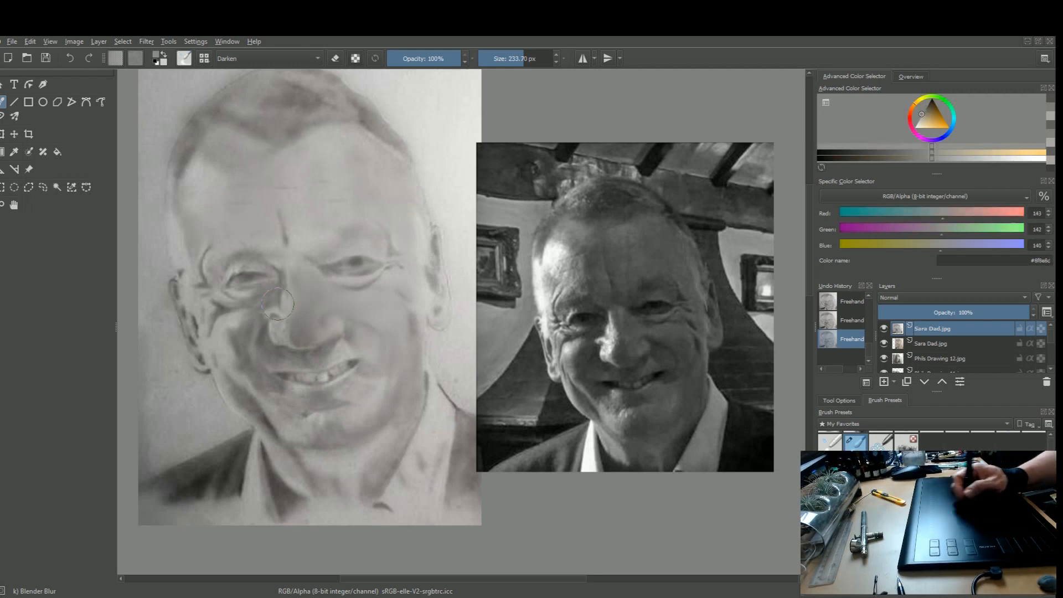
{"action": "left_click_drag", "start_coordinate": [349, 302], "coordinate": [281, 270], "text": "shift"}
{"action": "left_click_drag", "start_coordinate": [352, 289], "coordinate": [330, 282], "text": "shift"}
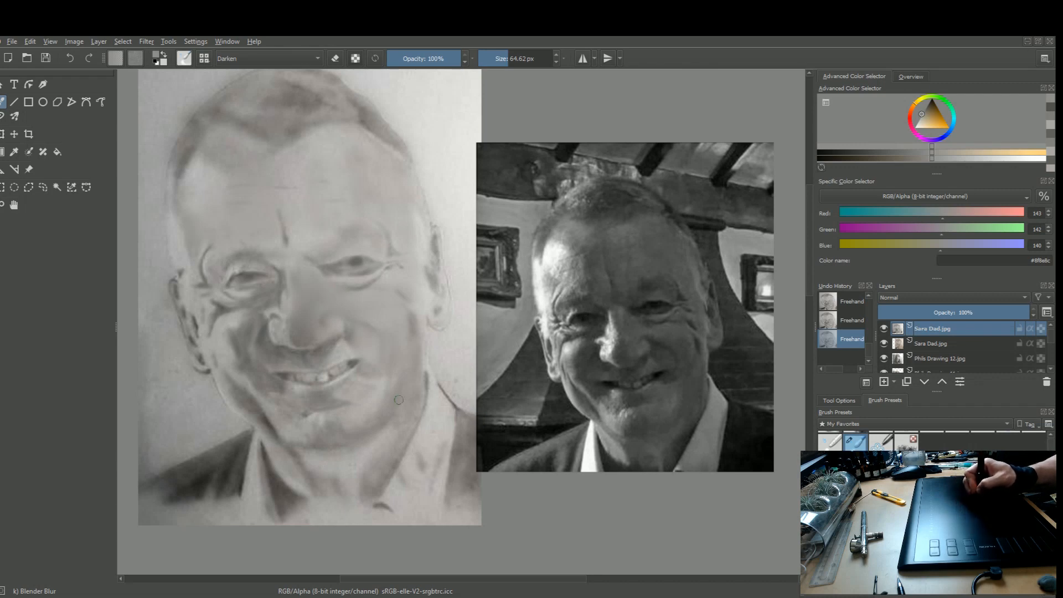
Work around the inner corner of the eye nearest the outlined ear, sampling greys #757371, #7c7a77 and #706e6b from the face.
{"action": "left_click", "coordinate": [250, 336], "text": "ctrl"}
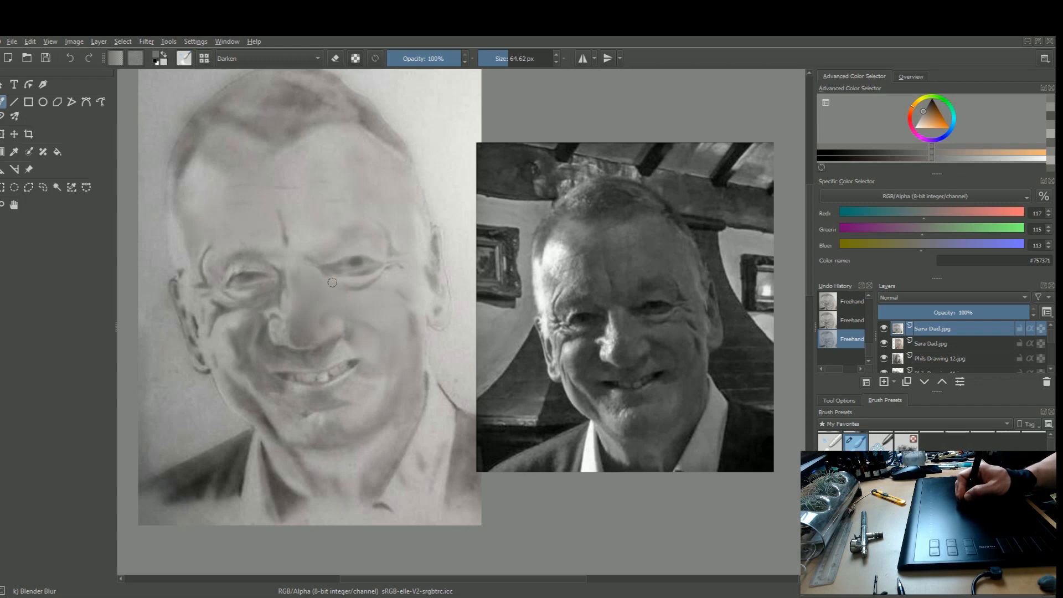
{"action": "left_click", "coordinate": [267, 289], "text": "ctrl"}
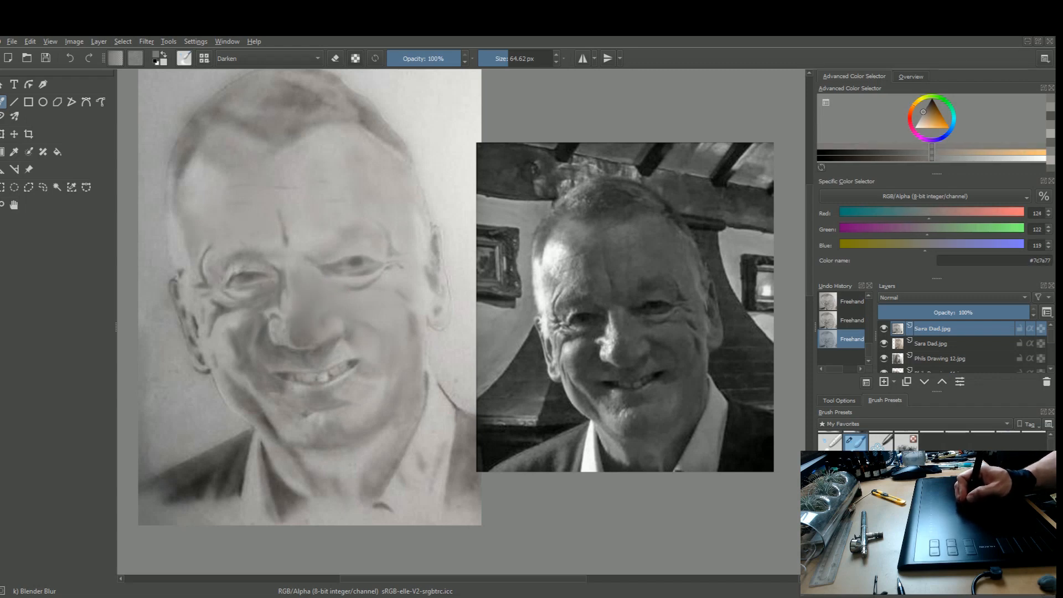
{"action": "left_click", "coordinate": [333, 265], "text": "ctrl"}
{"action": "left_click", "coordinate": [357, 261], "text": "ctrl"}
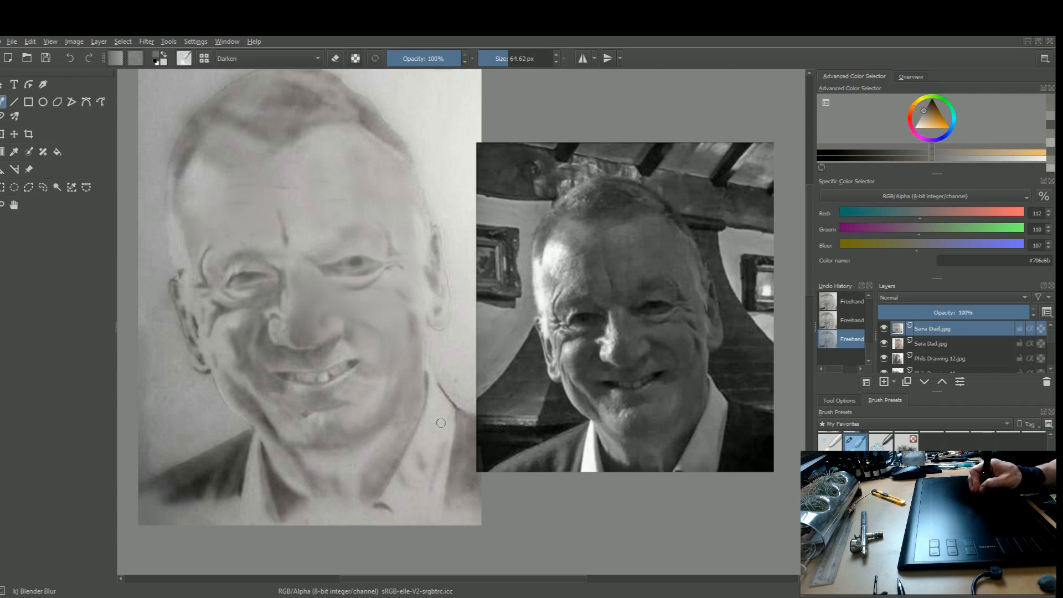
Switch to the Airbrush Soft preset, reduce it to 55.80 px, and darken the eyebrow nearest the outlined ear with sampled #5e5d5b.
{"action": "left_click_drag", "start_coordinate": [1052, 457], "coordinate": [1054, 443]}
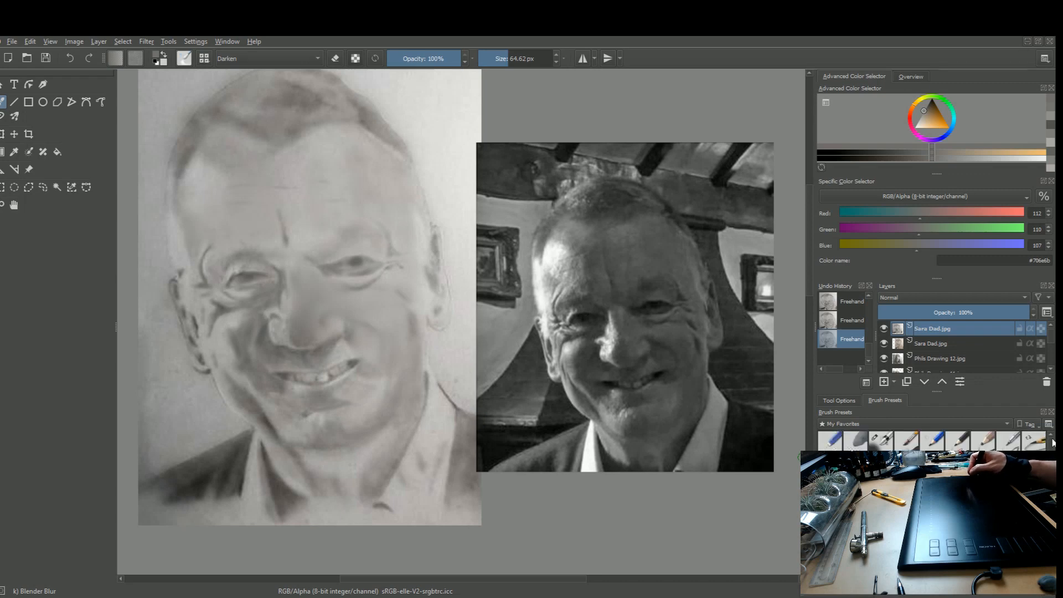
{"action": "left_click", "coordinate": [881, 440]}
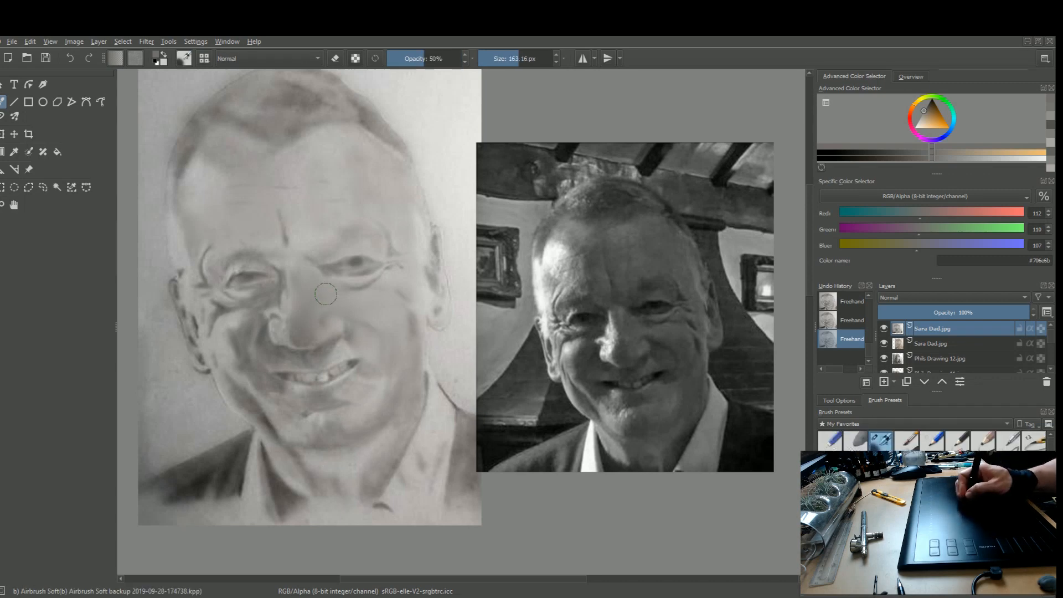
{"action": "left_click", "coordinate": [231, 451], "text": "ctrl"}
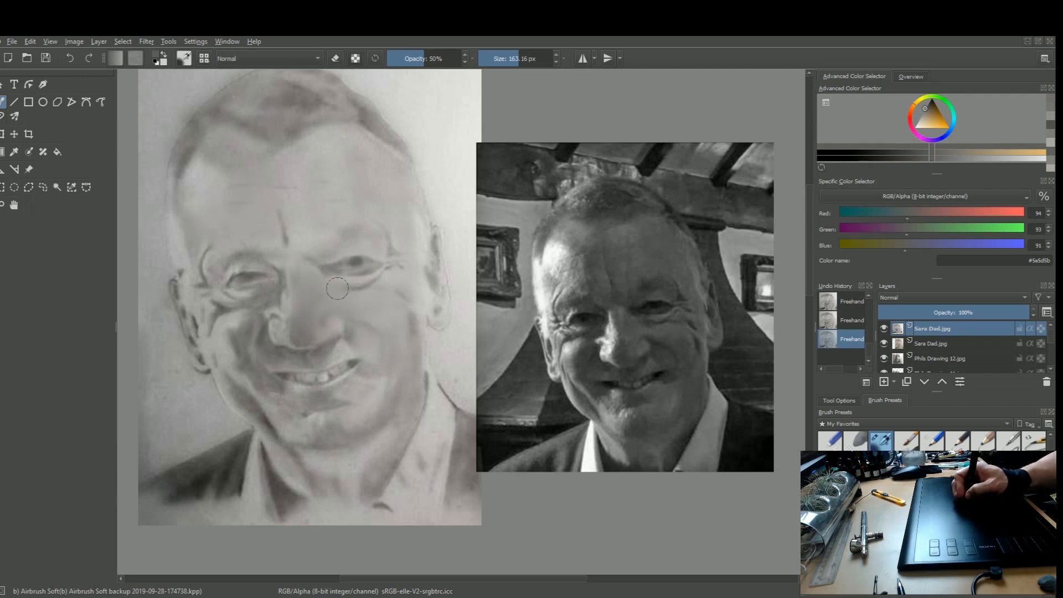
{"action": "mouse_move", "coordinate": [357, 291]}
{"action": "left_mouse_down"}
{"action": "mouse_move", "coordinate": [314, 291]}
{"action": "mouse_move", "coordinate": [342, 281]}
{"action": "left_mouse_up"}
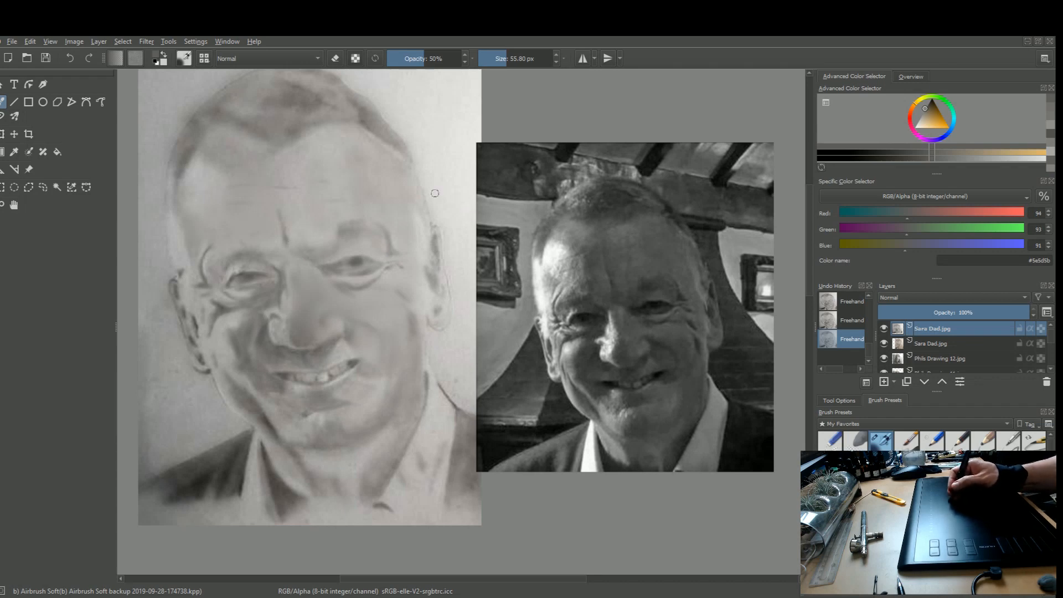
Sample grey #95908d from the hair, enlarge the airbrush to 100.93 px, and shade the forehead above the nose.
{"action": "key", "text": "ctrl"}
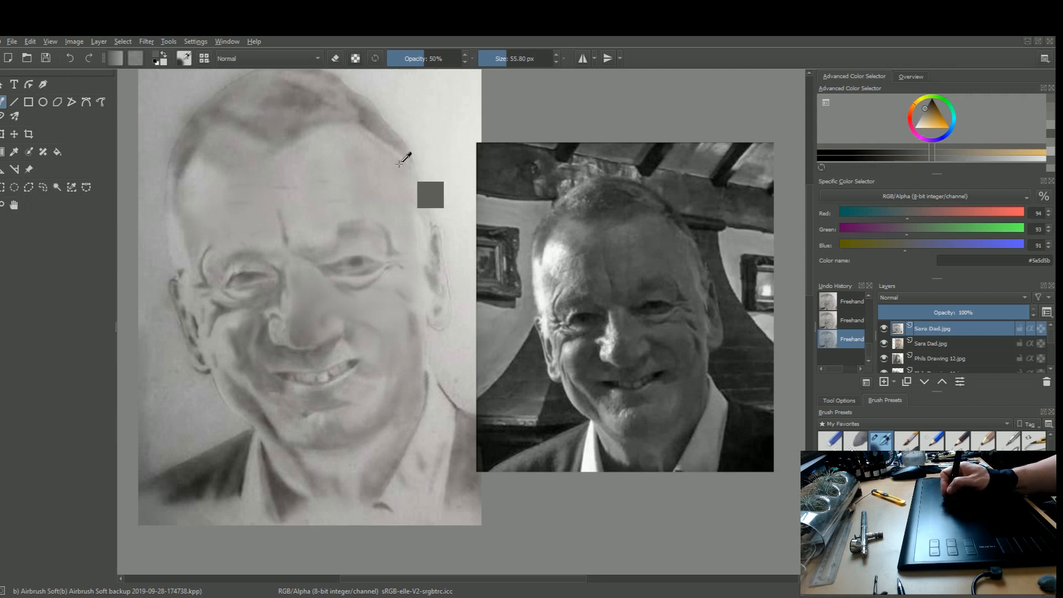
{"action": "left_click", "coordinate": [355, 105], "text": "ctrl"}
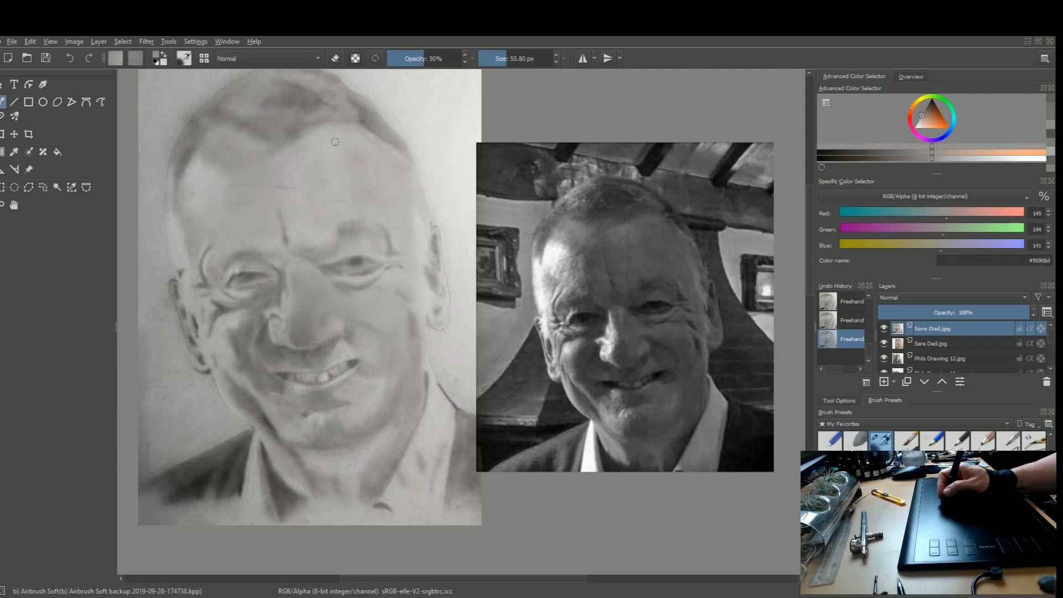
{"action": "left_click_drag", "start_coordinate": [309, 206], "coordinate": [333, 207], "text": "shift"}
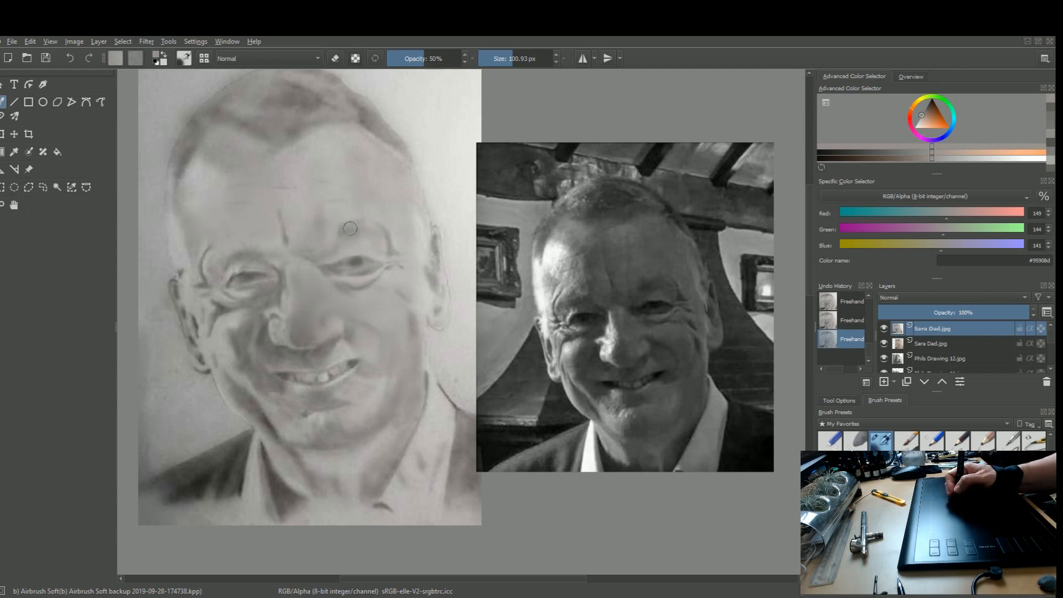
Try lightening the eyebrow nearest the outlined ear with grey sampled from the forehead, and undo the last three strokes.
{"action": "left_click", "coordinate": [336, 198], "text": "ctrl"}
{"action": "key", "text": "ctrl+z"}
{"action": "key", "text": "ctrl+z"}
{"action": "key", "text": "ctrl+z"}
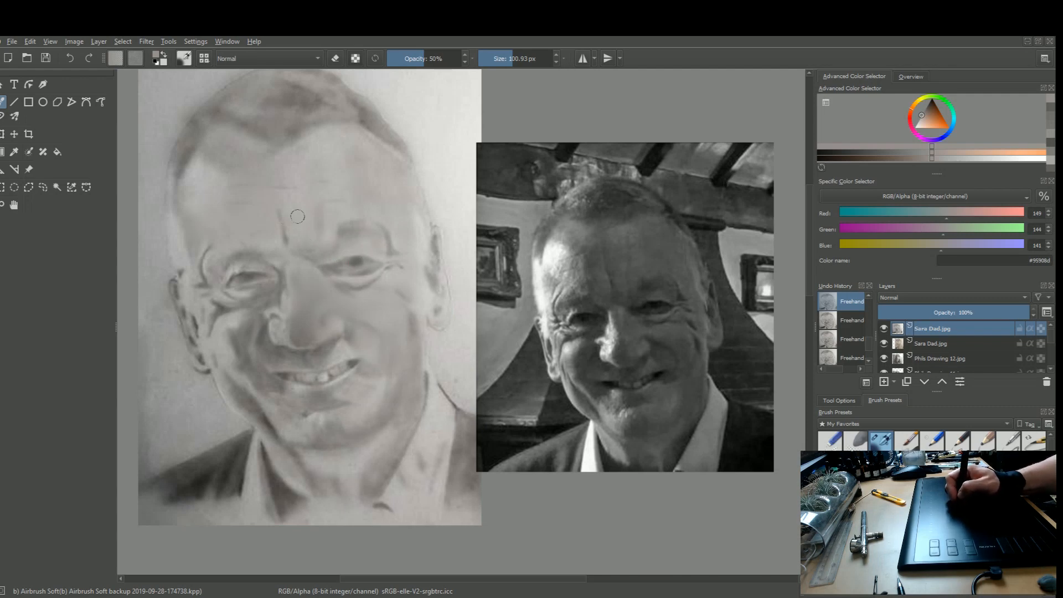
Shade the nose bridge and brow area with sampled grey #918c89, raising the airbrush opacity to 70%.
{"action": "left_click_drag", "start_coordinate": [298, 241], "coordinate": [313, 248]}
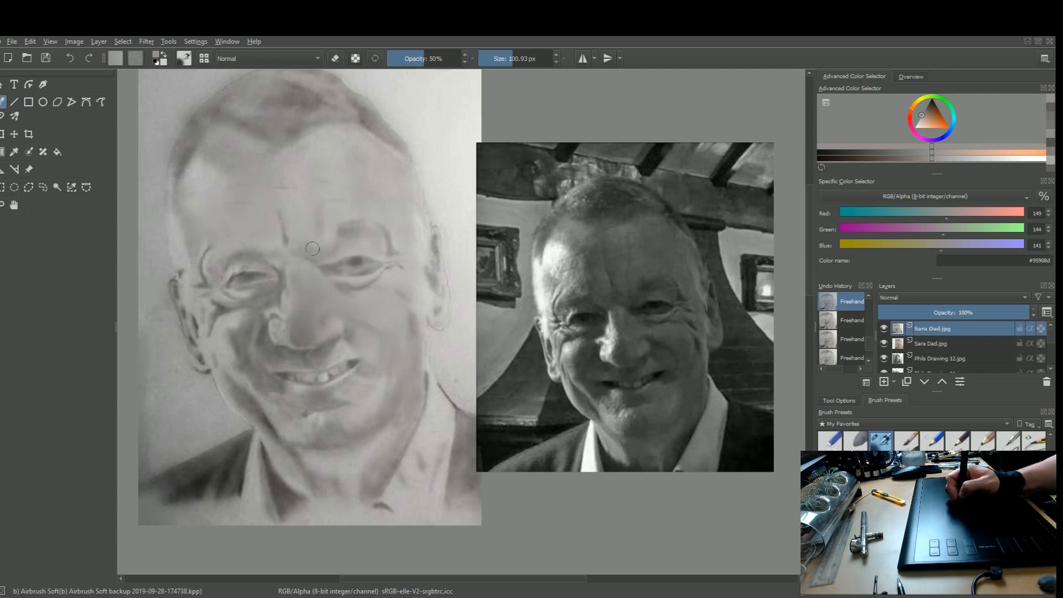
{"action": "left_click", "coordinate": [279, 275], "text": "ctrl"}
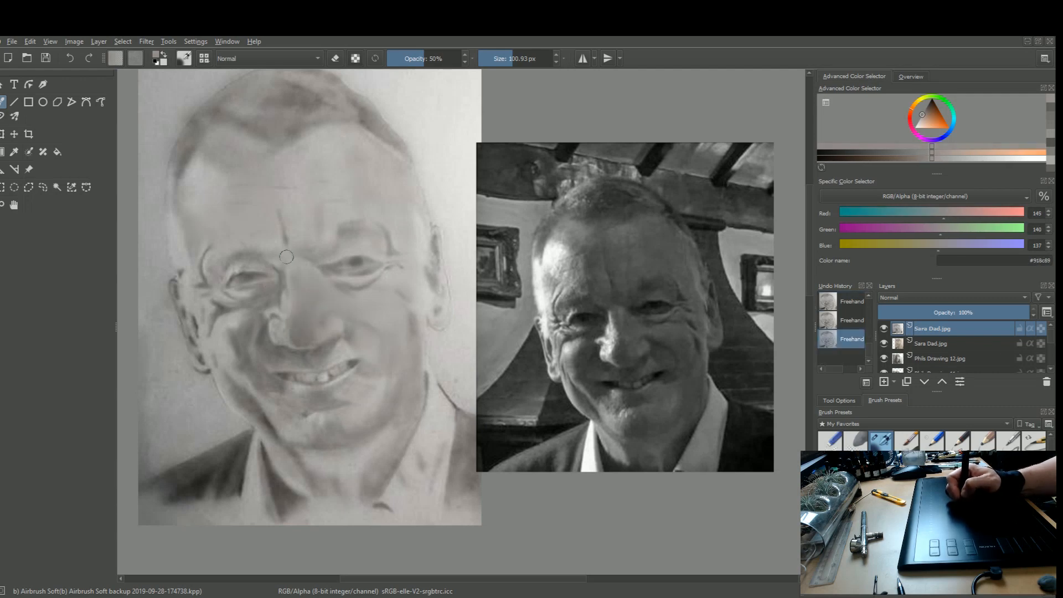
{"action": "key", "text": "o"}
{"action": "key", "text": "o"}
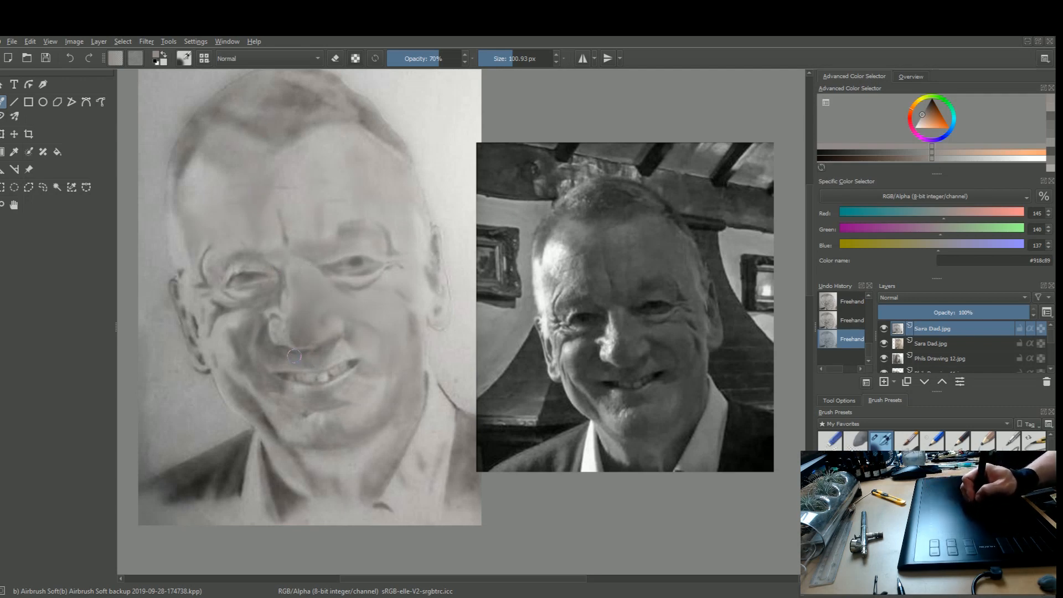
Shade around the mouth and cheek with sampled greys #656462 and #b2adaa, reducing the airbrush to 53.48 px.
{"action": "left_click", "coordinate": [305, 365], "text": "ctrl"}
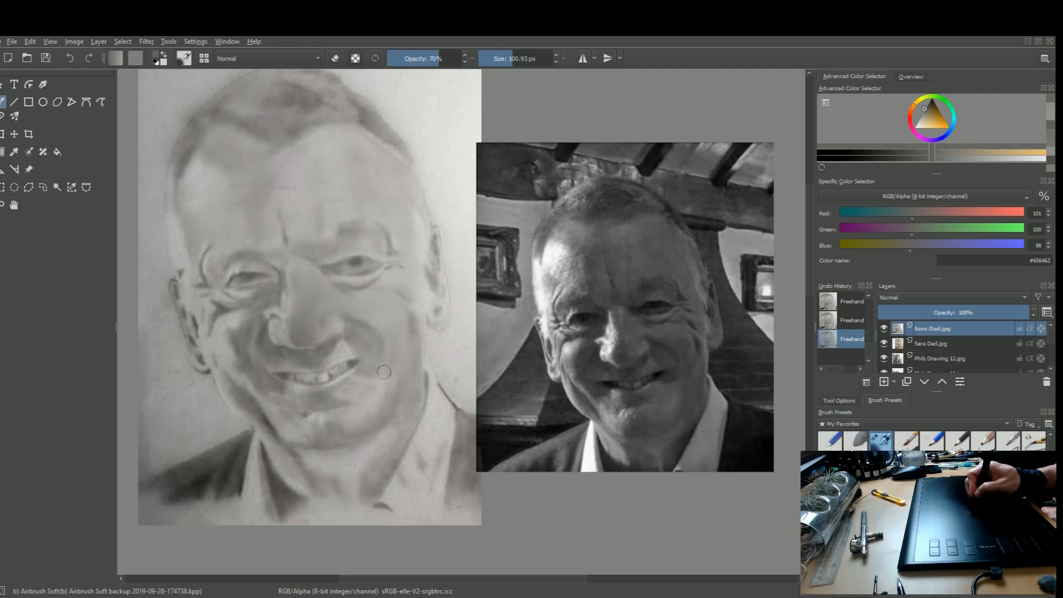
{"action": "left_click", "coordinate": [368, 397], "text": "ctrl"}
{"action": "mouse_move", "coordinate": [368, 396]}
{"action": "left_mouse_down"}
{"action": "mouse_move", "coordinate": [362, 380]}
{"action": "mouse_move", "coordinate": [372, 377]}
{"action": "mouse_move", "coordinate": [361, 371]}
{"action": "left_mouse_up"}
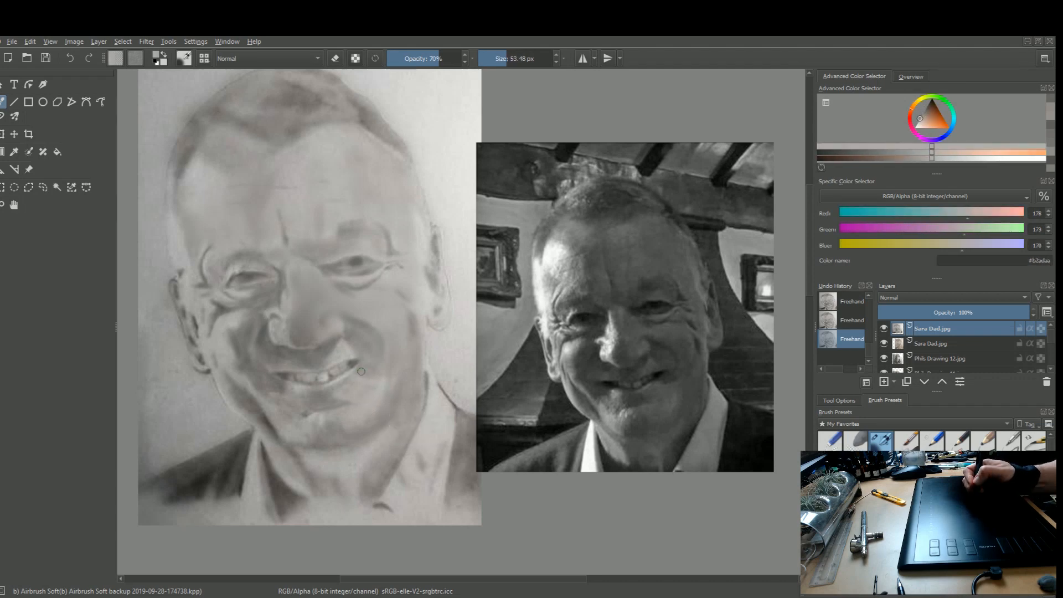
Enlarge the face in the canvas-only view and extend the dark corner of the mouth into the cheek.
{"action": "key", "text": "ctrl+plus"}
{"action": "key", "text": "ctrl+plus"}
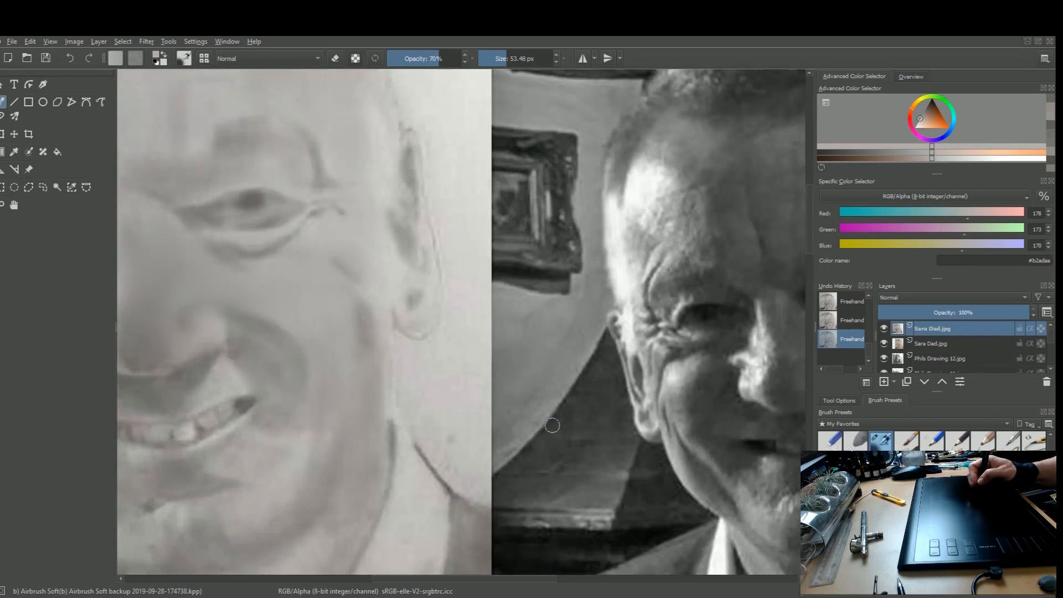
{"action": "key", "text": "Tab"}
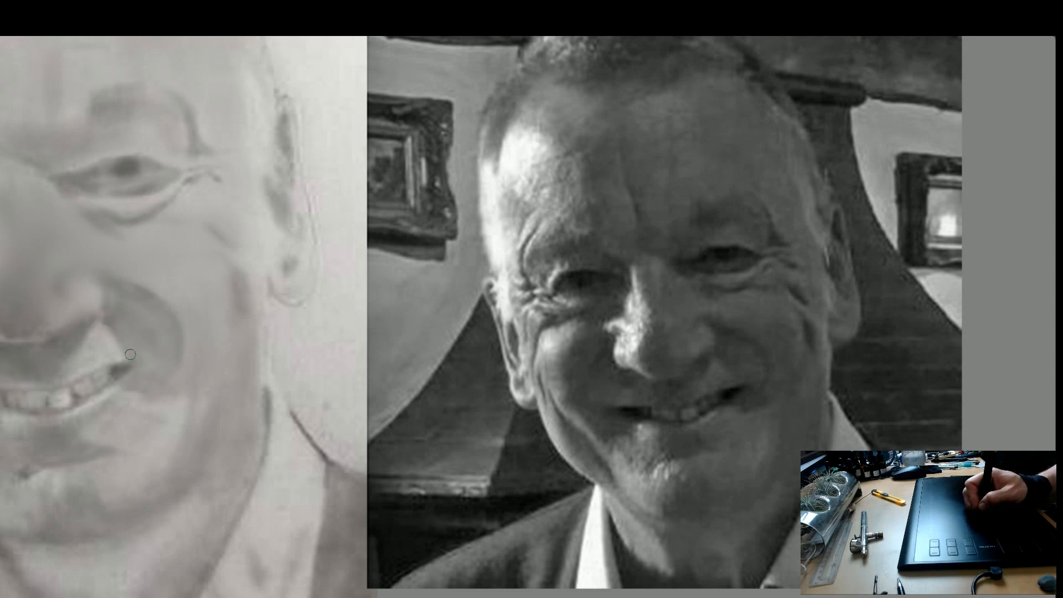
{"action": "left_click_drag", "start_coordinate": [126, 365], "coordinate": [135, 359]}
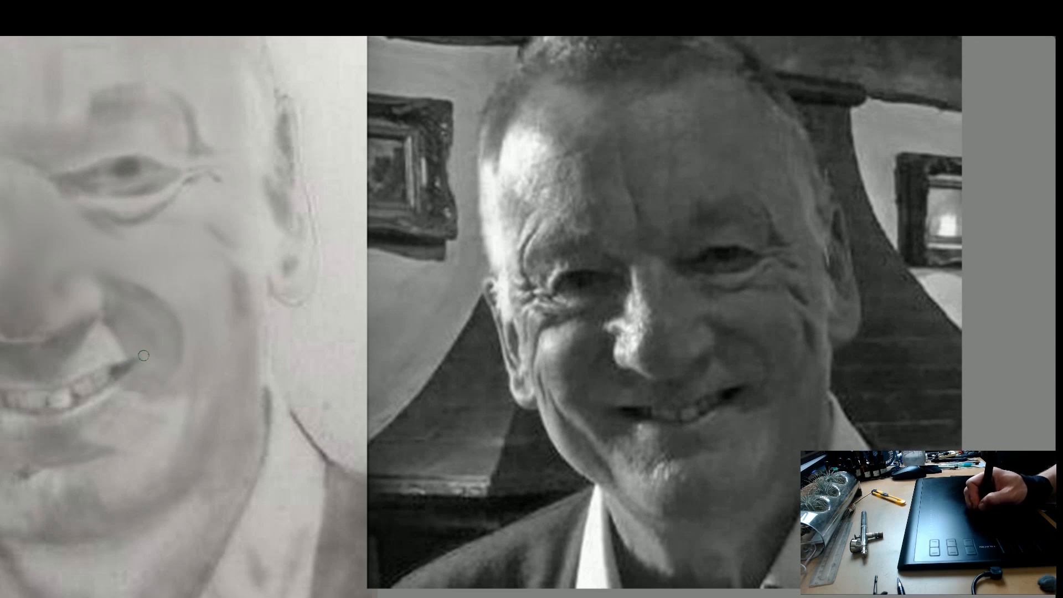
{"action": "left_click_drag", "start_coordinate": [131, 364], "coordinate": [143, 358]}
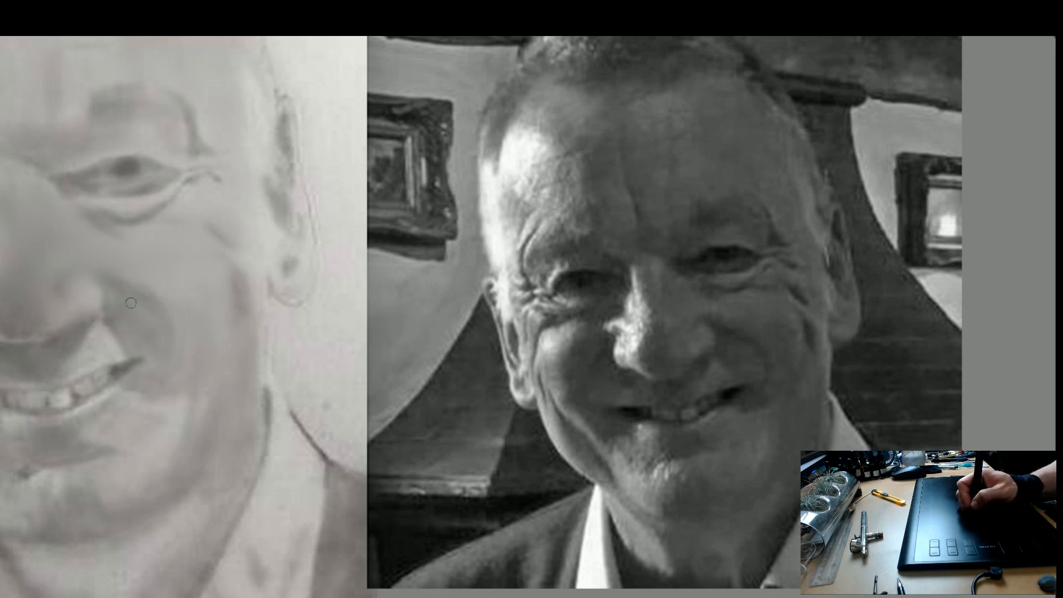
Deepen the smile crease running from the nostril around the cheek with dark greys sampled from the eye.
{"action": "left_click", "coordinate": [136, 172], "text": "ctrl"}
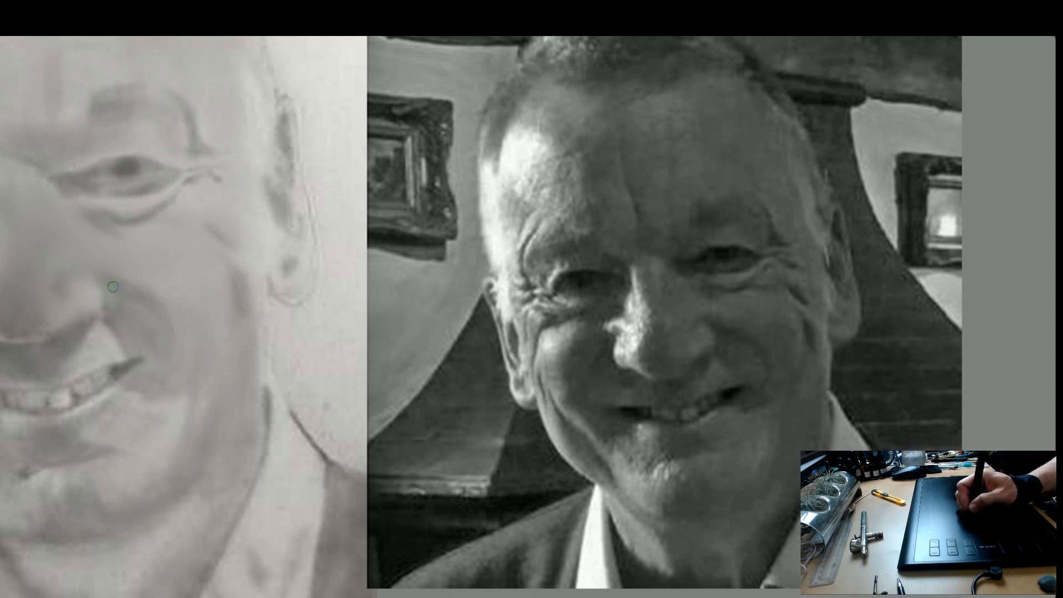
{"action": "left_click", "coordinate": [133, 163], "text": "ctrl"}
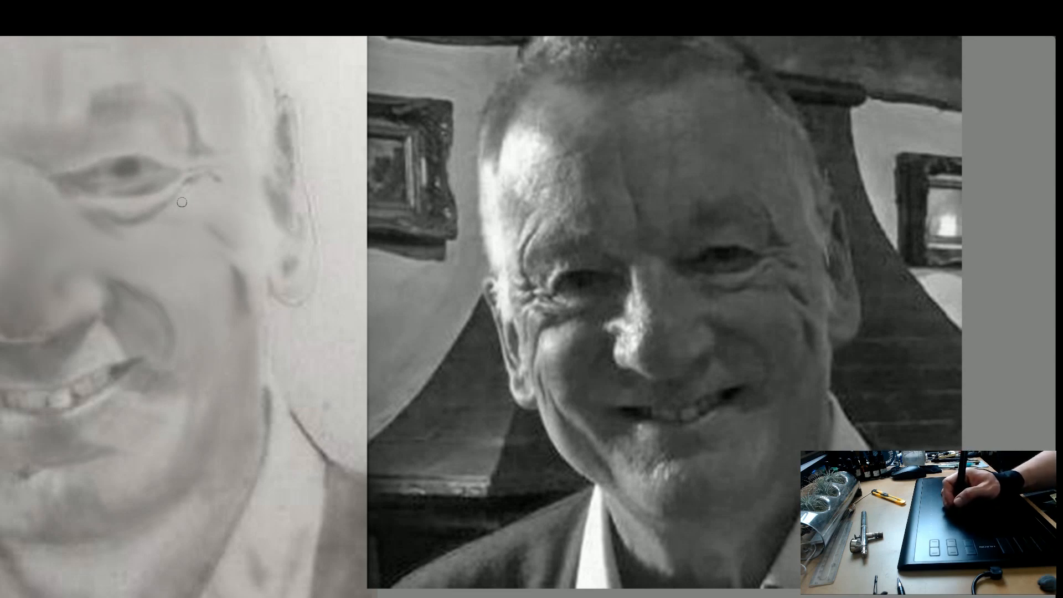
Smooth the cheek and strengthen its lines below the outer eye corner with sampled greys, and bring the whole portrait into view.
{"action": "left_click", "coordinate": [222, 209], "text": "ctrl"}
{"action": "left_click", "coordinate": [221, 208], "text": "ctrl"}
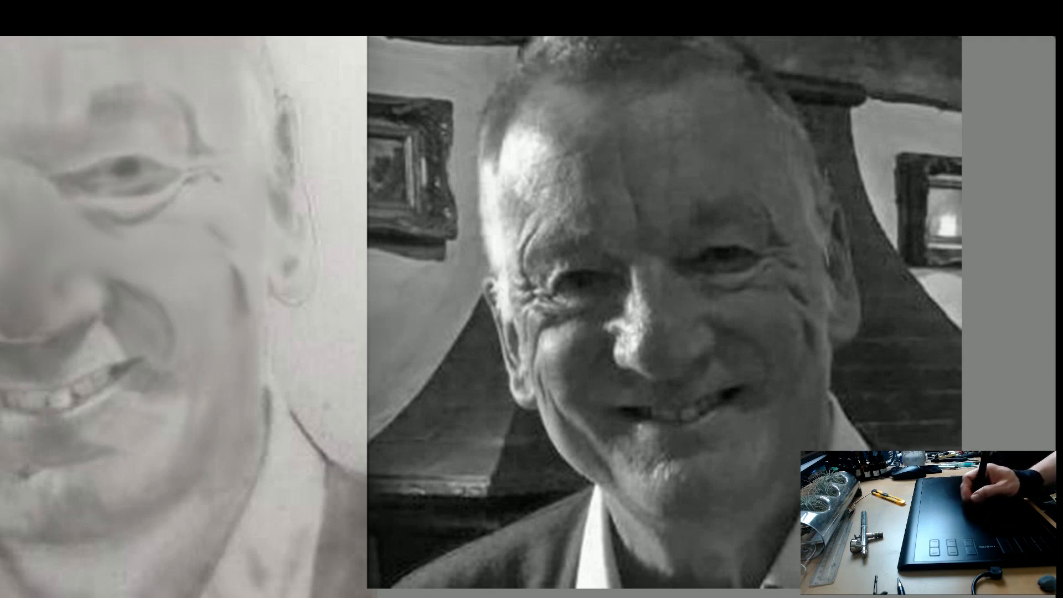
{"action": "left_click", "coordinate": [126, 301], "text": "ctrl"}
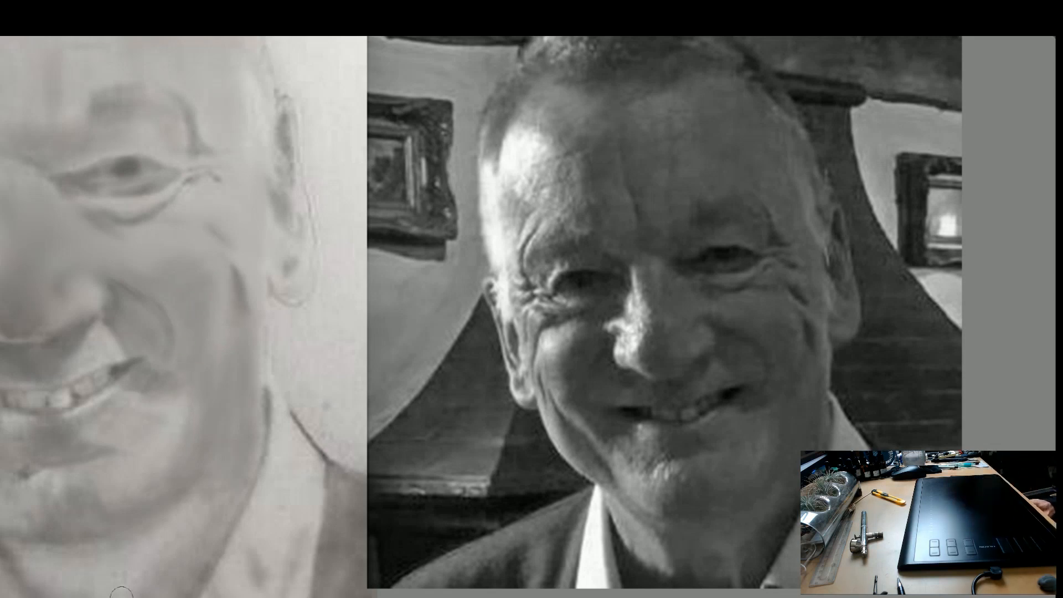
{"action": "scroll", "coordinate": [122, 591], "scroll_direction": "down", "scroll_amount": 5}
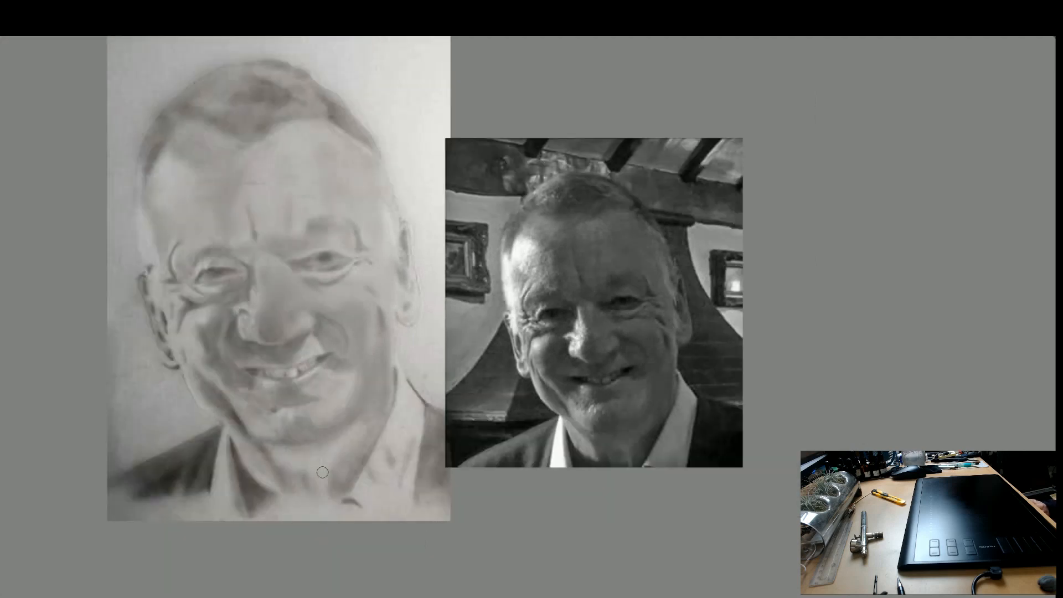